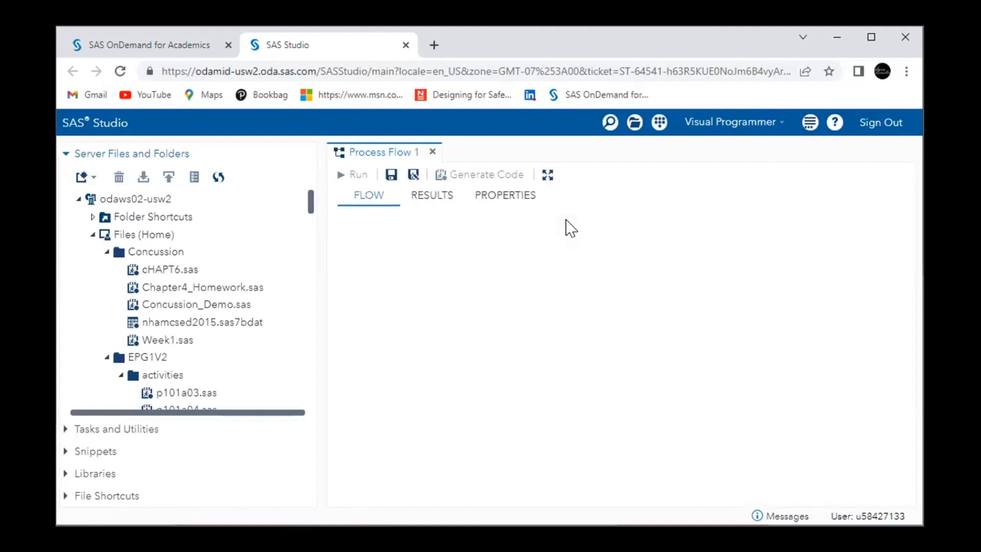
Switch the perspective to SAS Programmer and back to Visual Programmer.
click(762, 131)
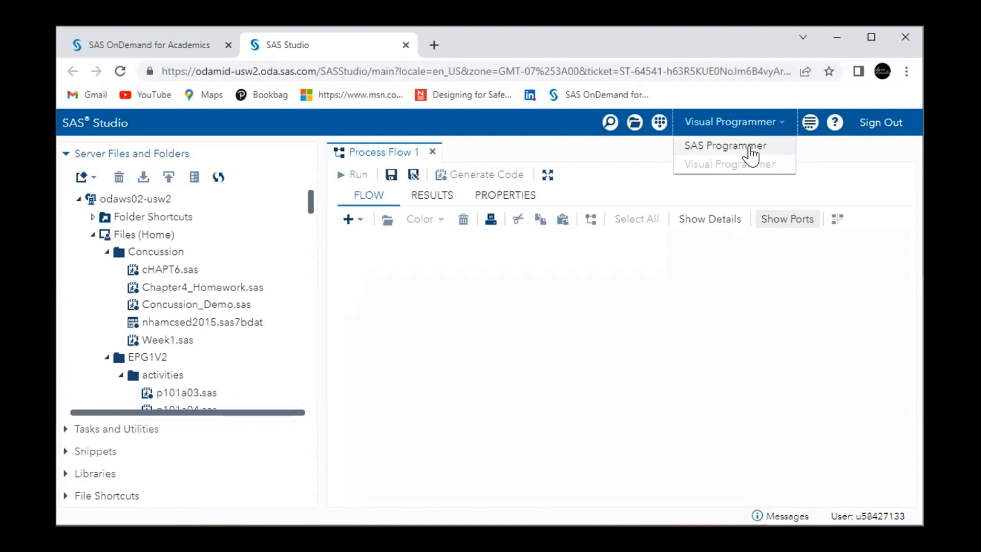
click(750, 151)
click(749, 124)
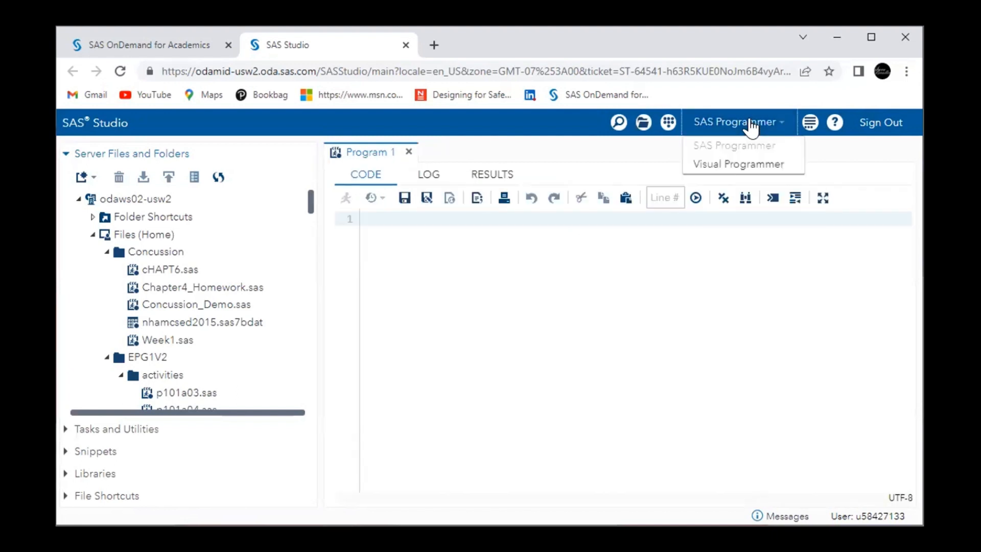
click(732, 167)
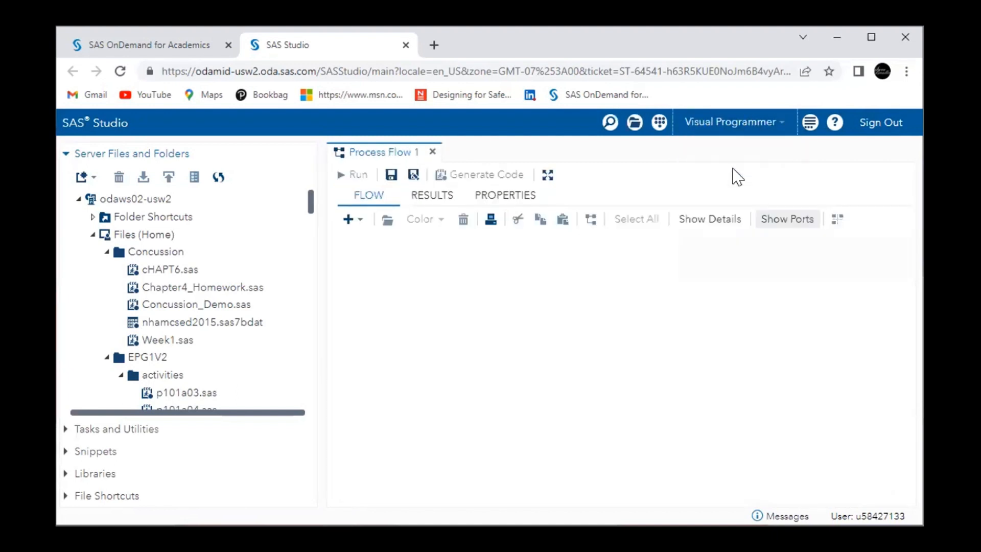
click(755, 128)
click(751, 147)
Look through the server files and expand the Data category of the tasks.
drag(311, 201, 311, 231)
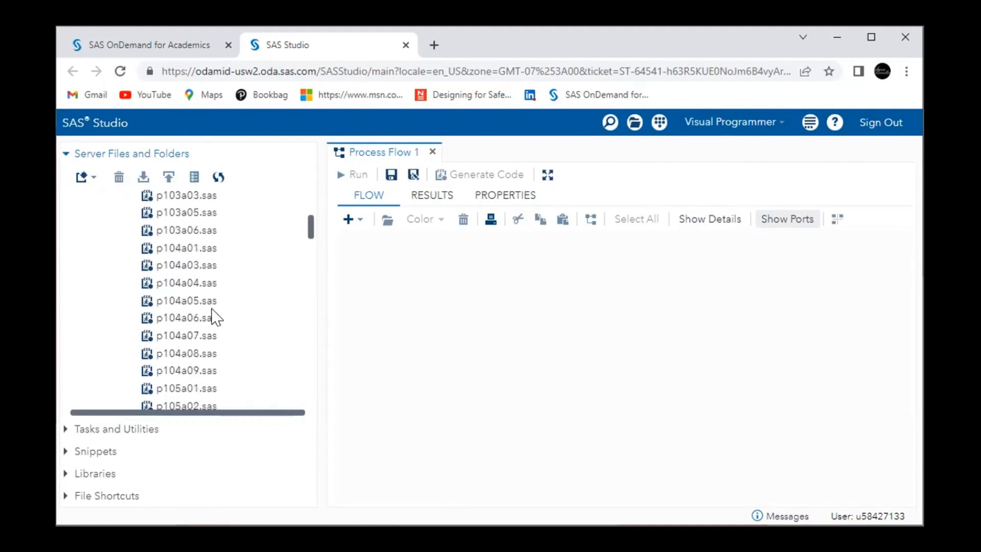
click(109, 424)
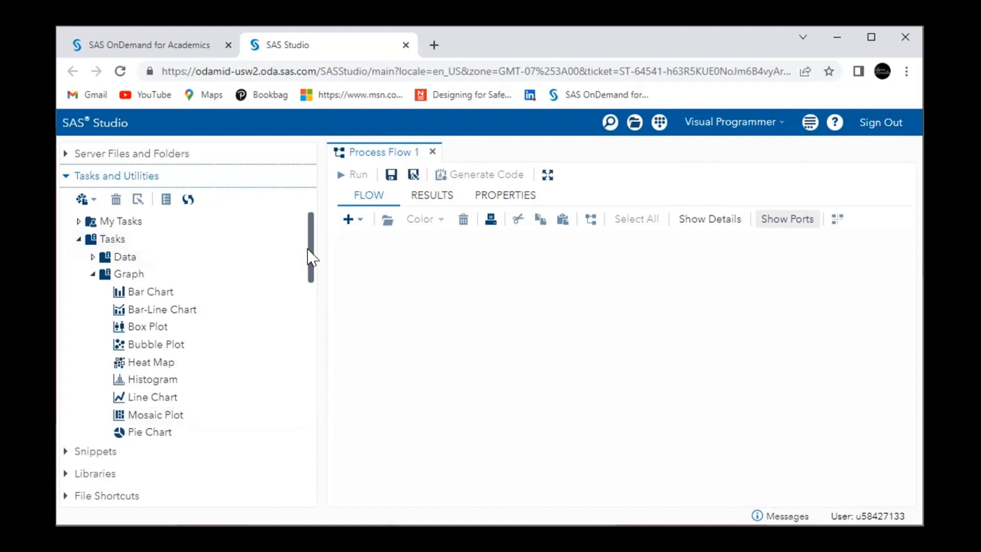
drag(315, 263, 314, 268)
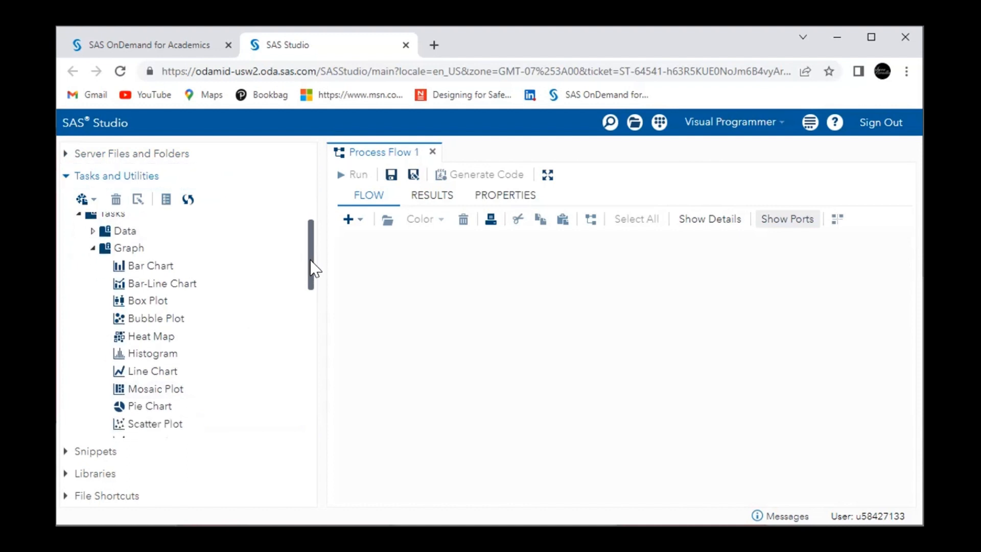
click(124, 233)
double_click(106, 234)
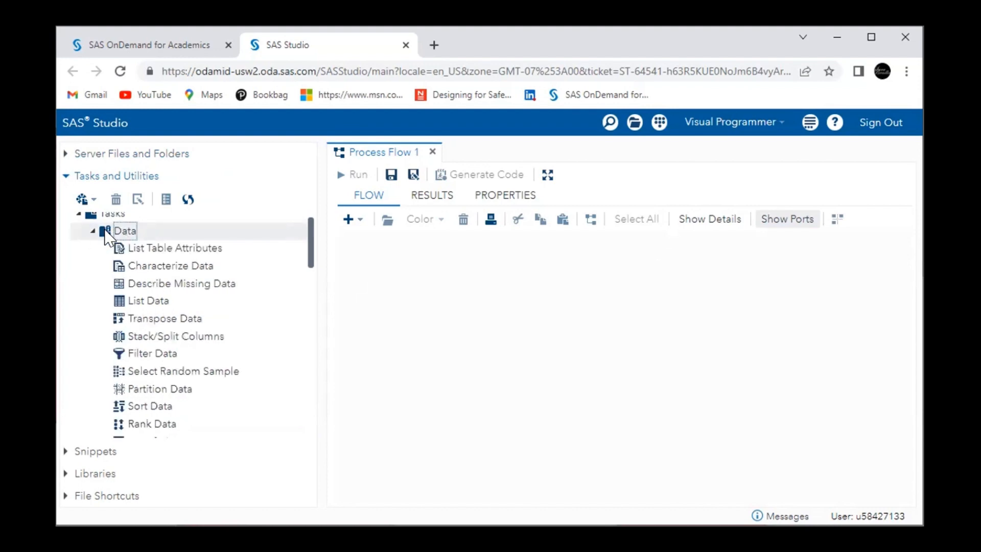
Examine the available tasks in the Data, Graph, Map and Statistics categories and the remaining analysis categories.
drag(309, 242, 312, 386)
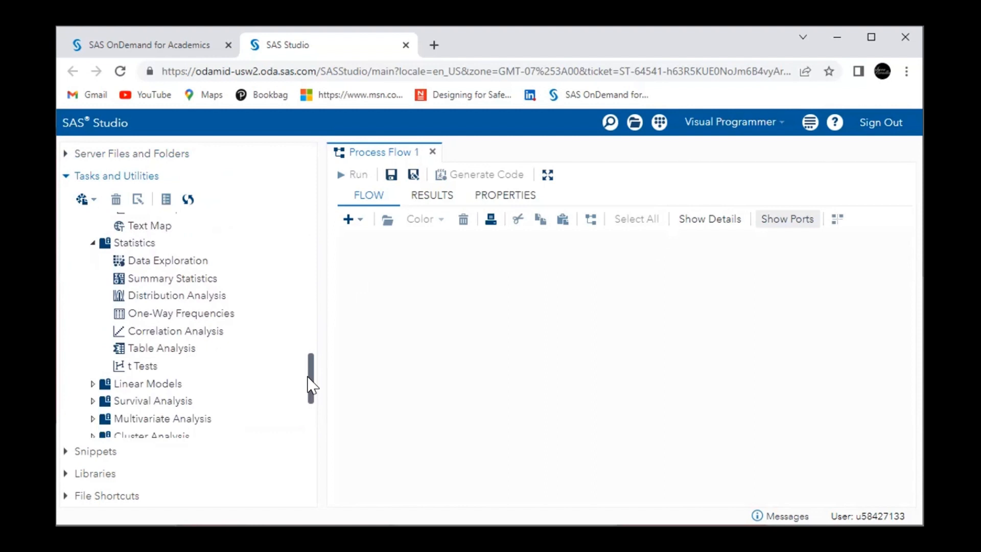
drag(311, 386, 308, 344)
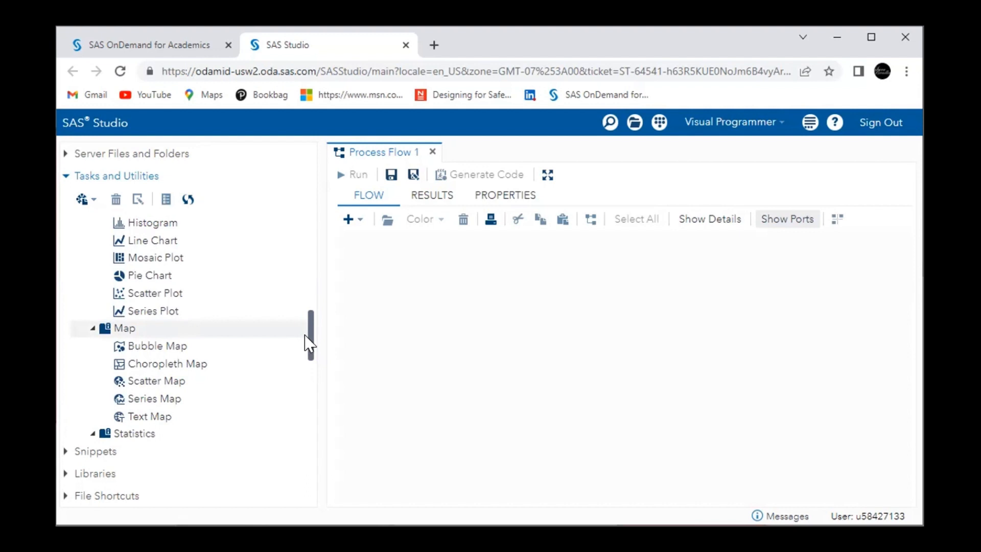
drag(311, 335, 308, 354)
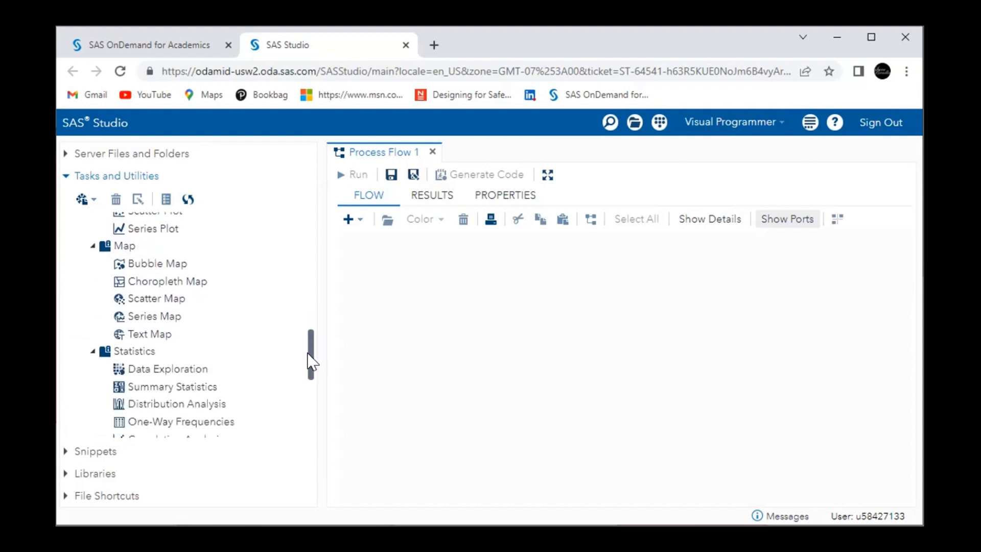
scroll(300, 390, down, 5)
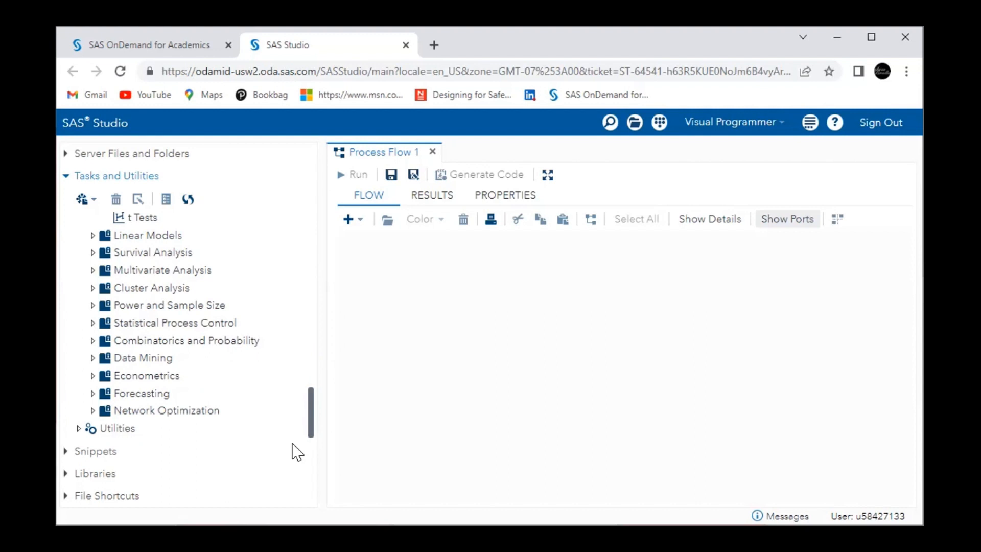
drag(310, 421, 317, 323)
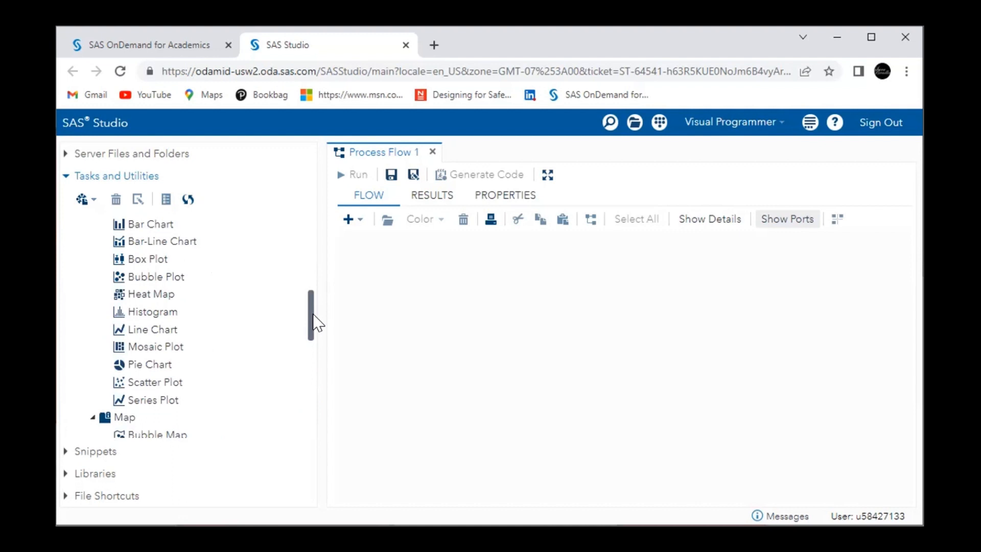
drag(317, 323, 324, 305)
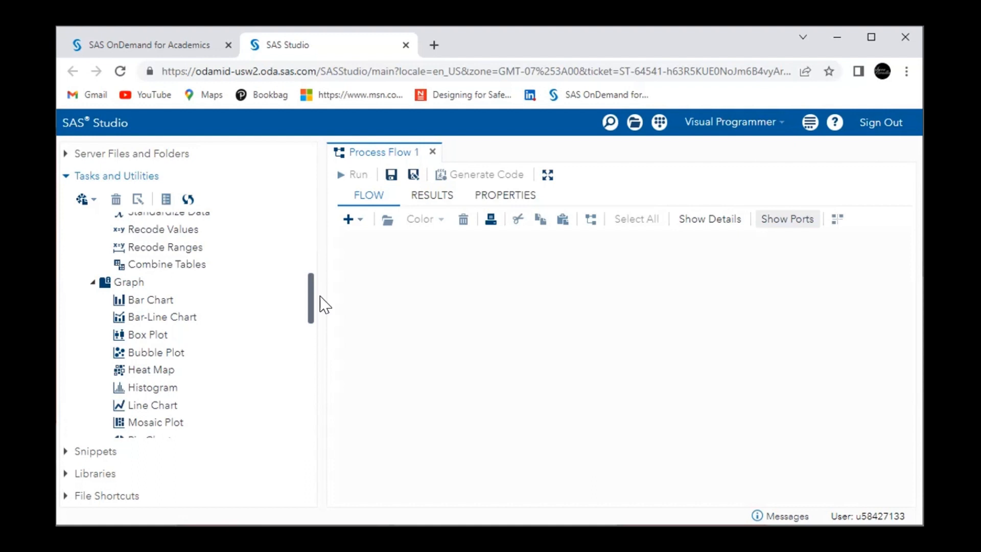
drag(312, 306, 311, 333)
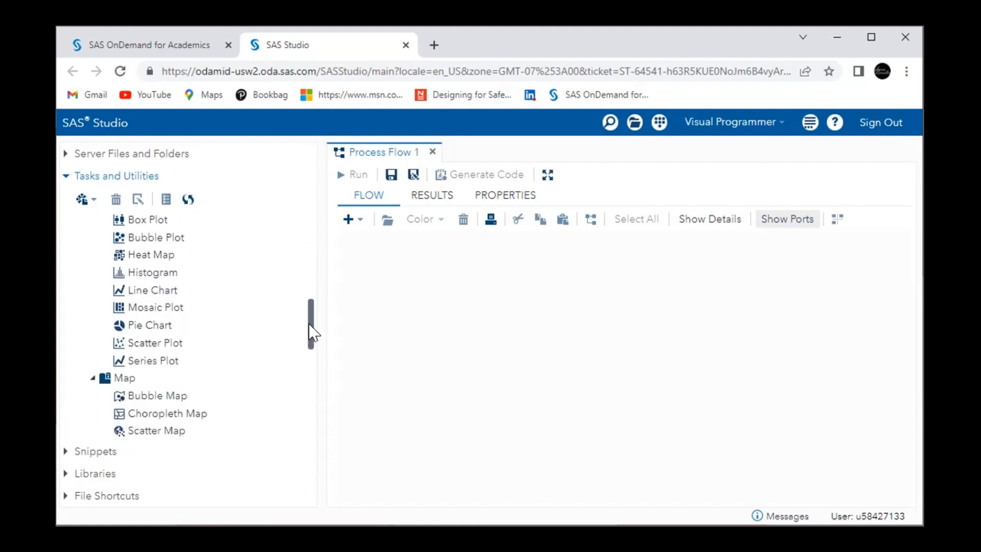
Open the HEART table from the SASHELP library under My Libraries.
click(93, 474)
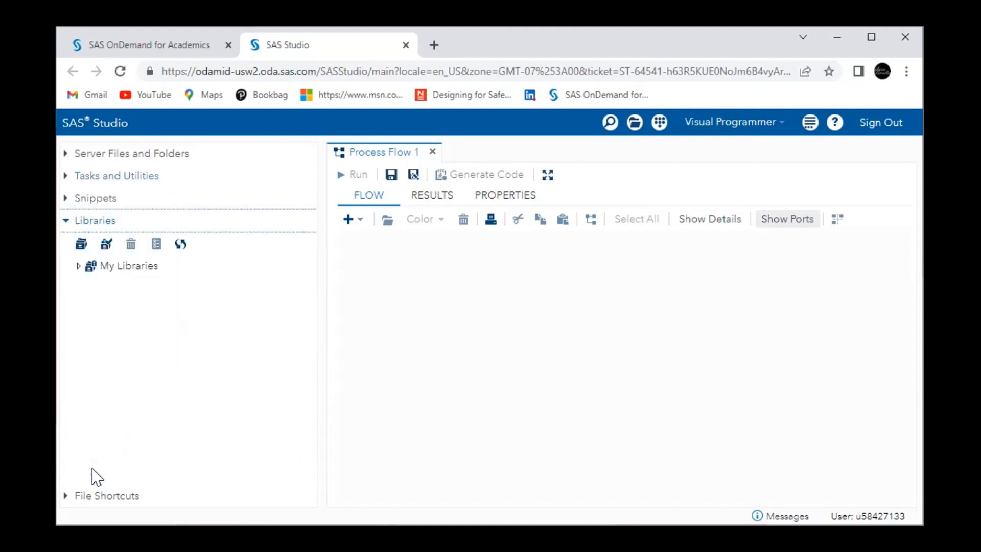
double_click(142, 271)
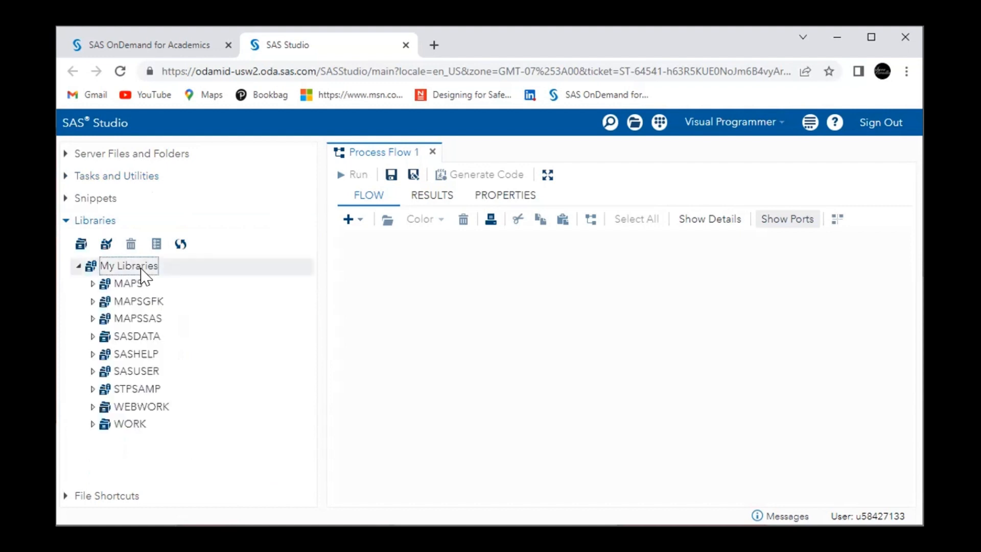
double_click(139, 355)
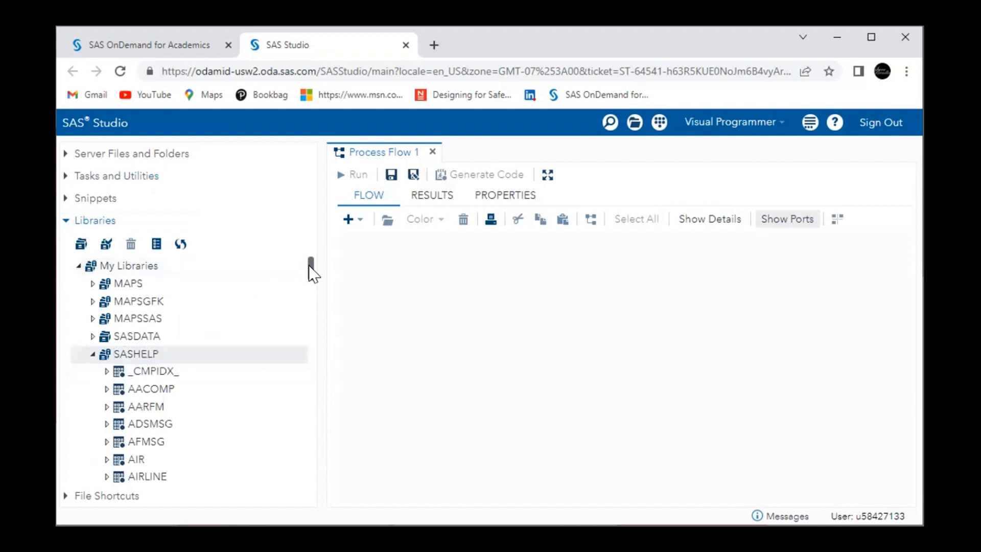
drag(309, 268, 309, 345)
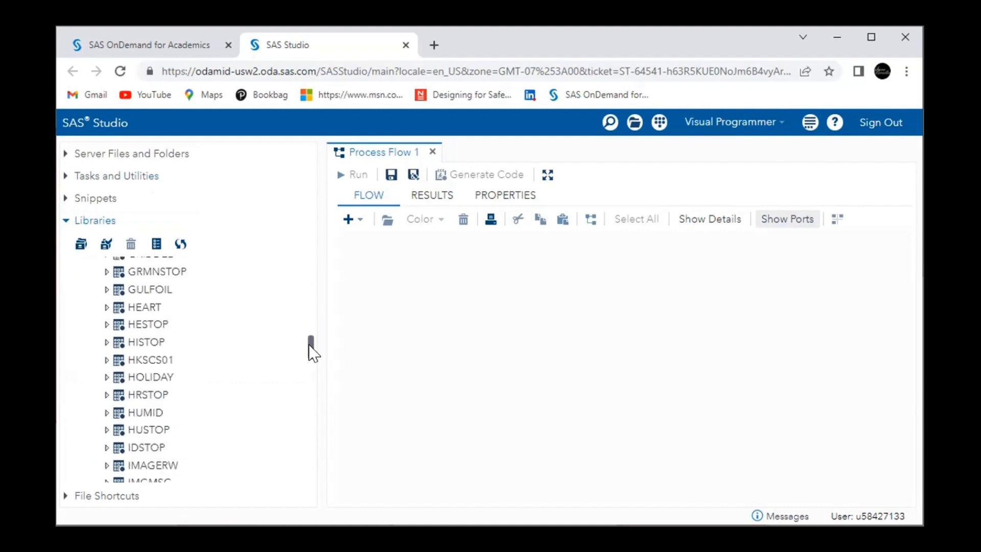
double_click(146, 307)
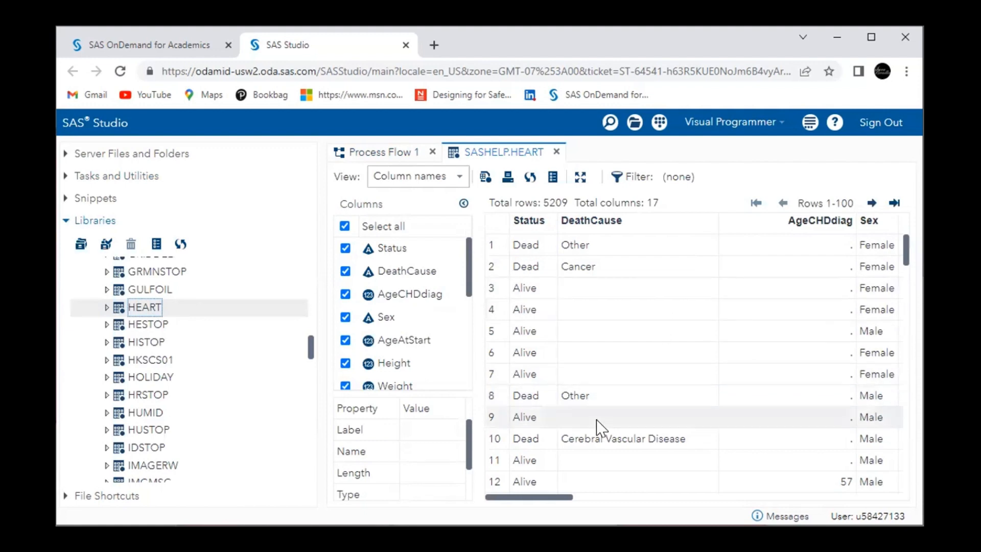
Examine the HEART table's columns from Status through Smoking_Status and return to the first column.
scroll(695, 358, right, 5)
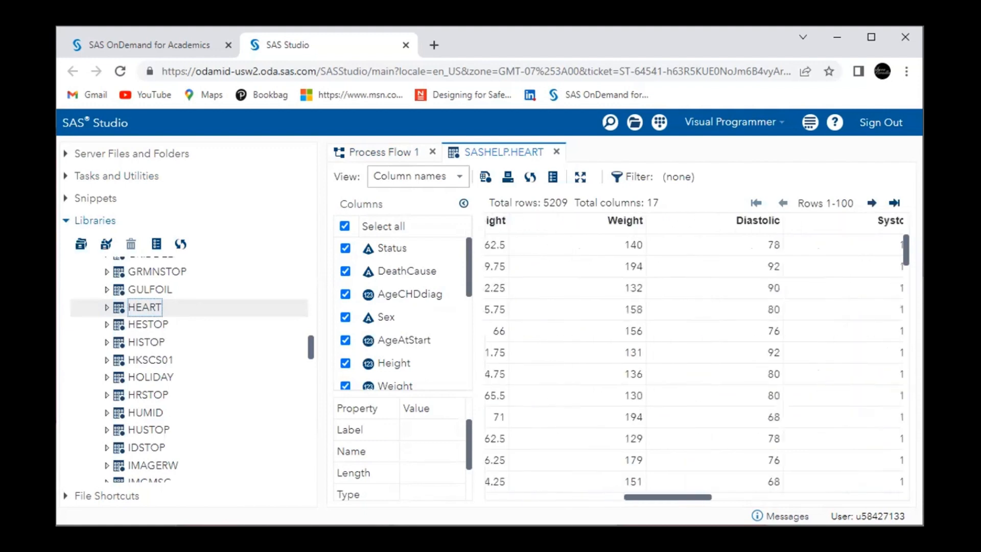
scroll(695, 358, right, 10)
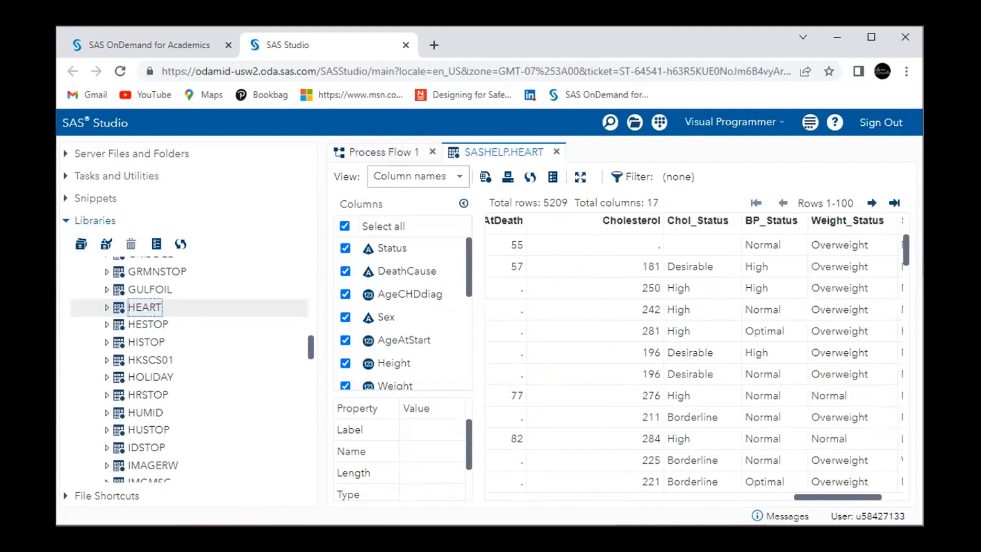
scroll(695, 358, left, 3)
scroll(695, 358, left, 6)
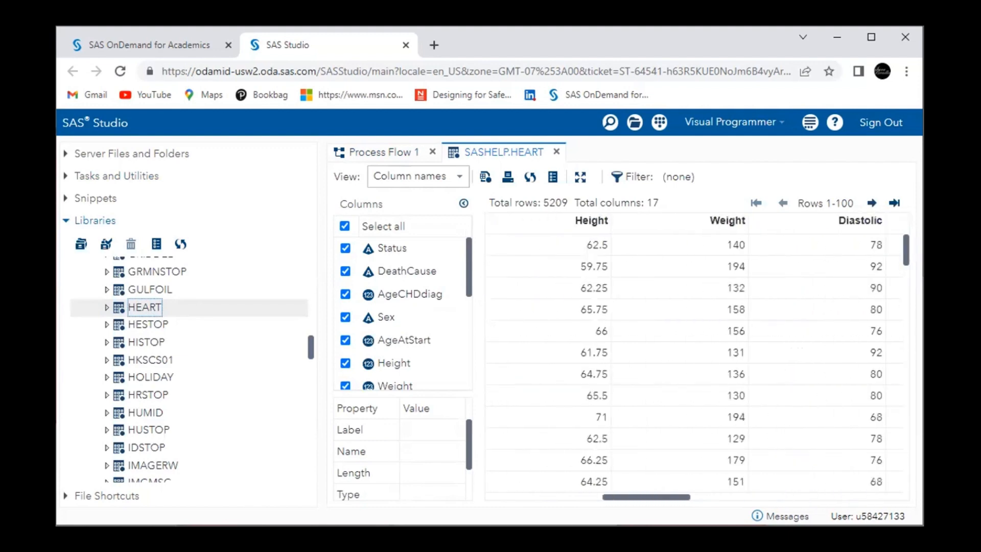
scroll(695, 358, left, 3)
scroll(695, 358, right, 8)
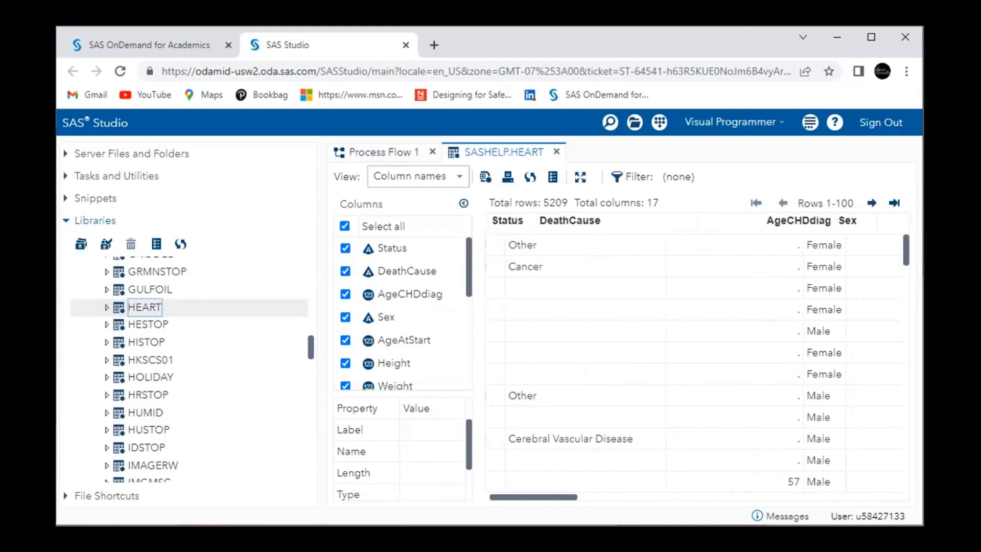
scroll(695, 358, right, 4)
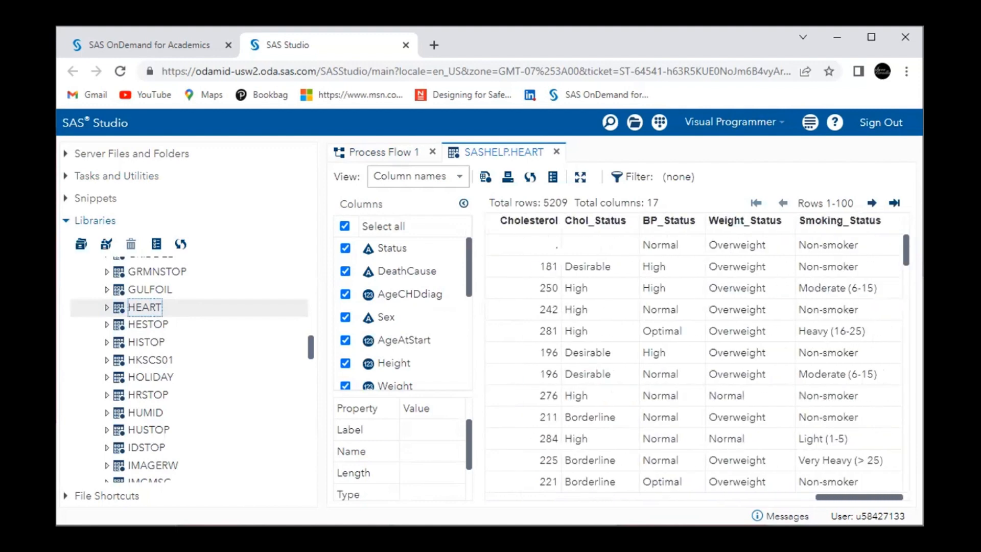
scroll(541, 274, left, 10)
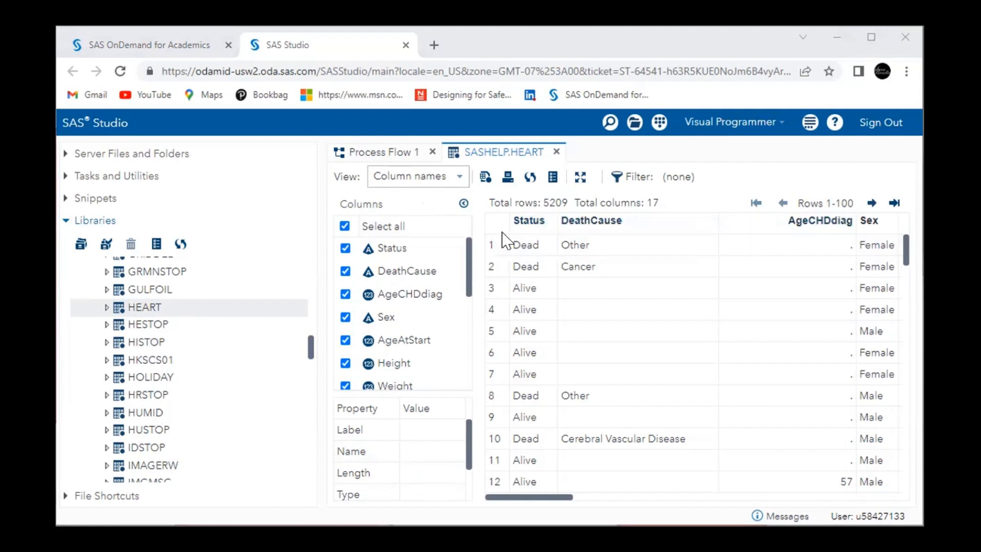
Review the label, name, length, type and format properties of the Status and DeathCause columns.
click(392, 249)
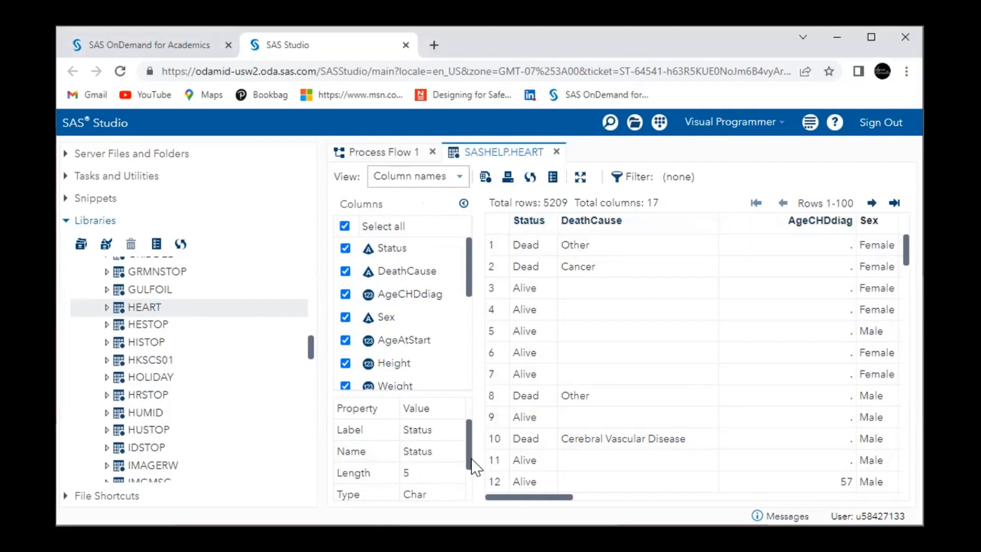
drag(469, 459, 466, 433)
drag(470, 445, 468, 475)
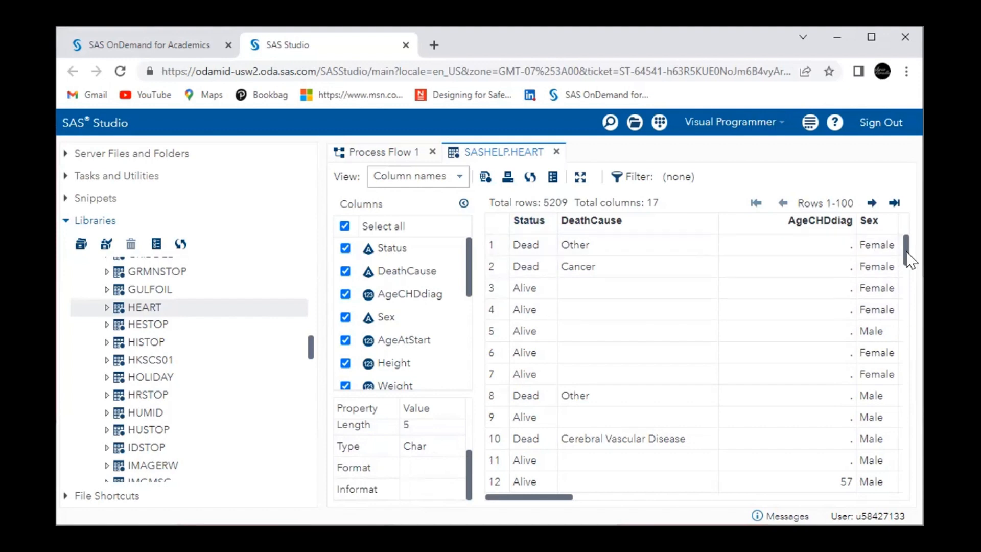
drag(910, 260, 859, 246)
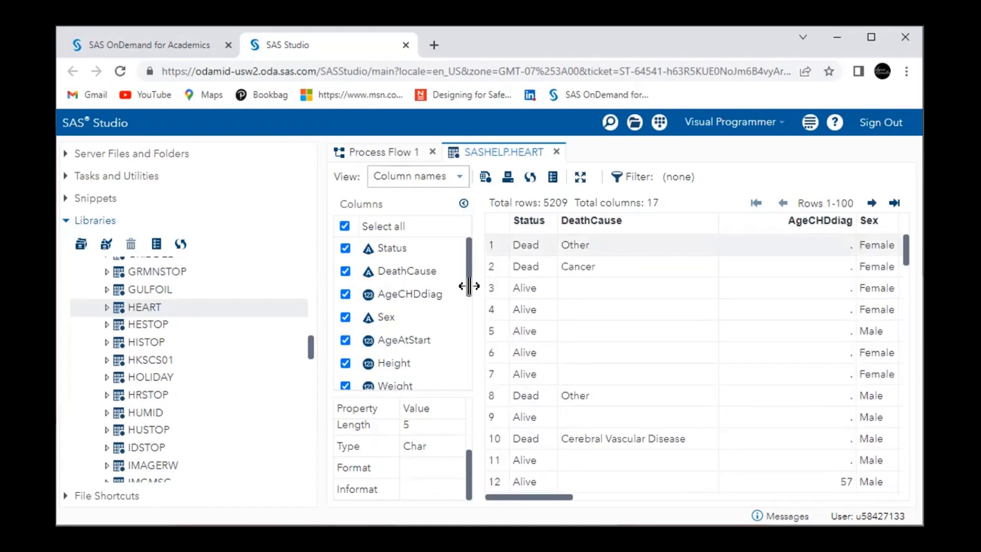
click(429, 276)
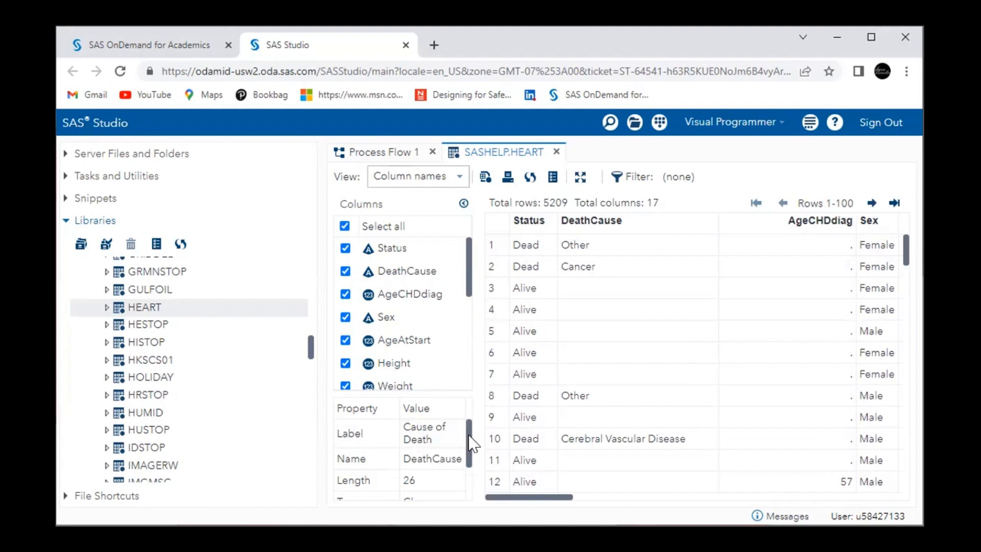
drag(471, 442, 471, 471)
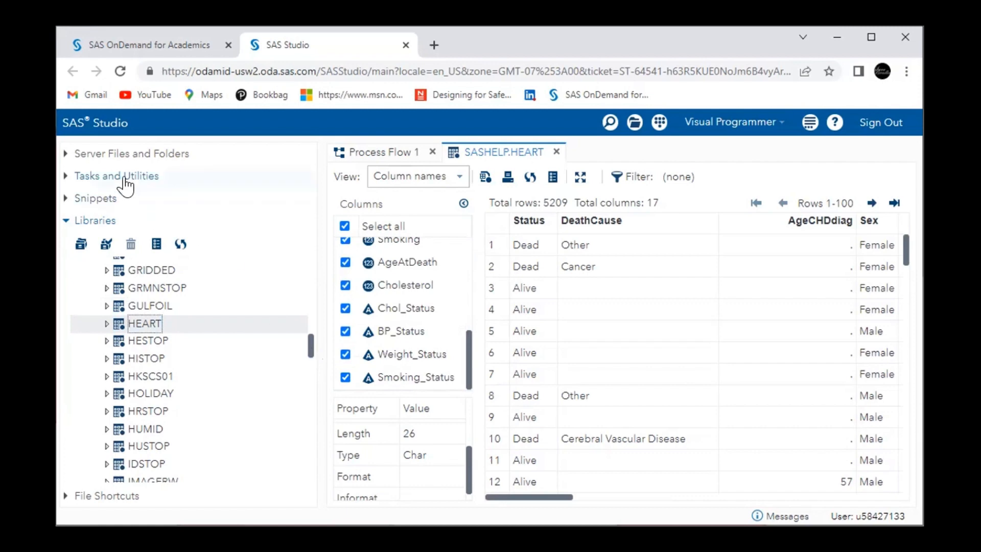
Open the Summary Statistics task from the Statistics category and select SASHELP.HEART as its data table.
click(126, 179)
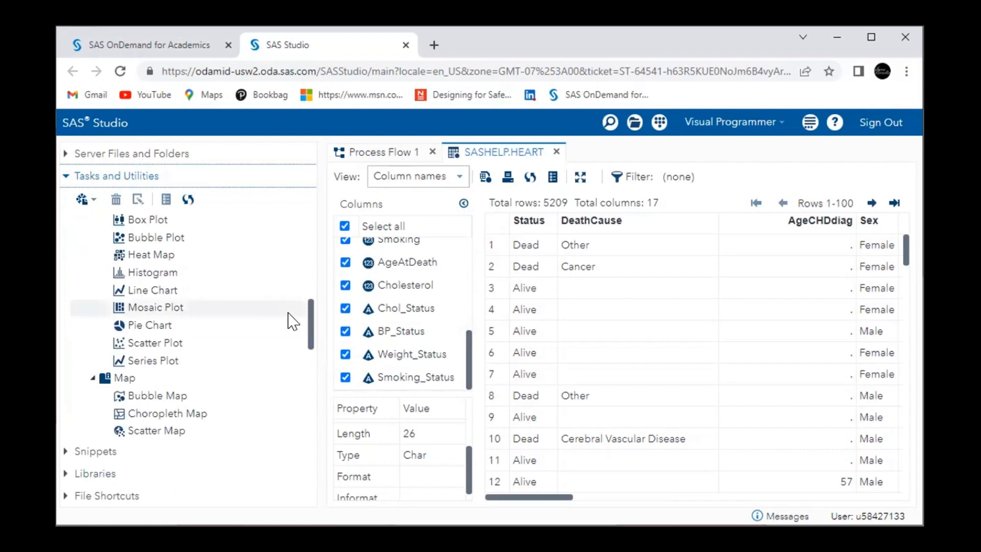
drag(310, 327, 311, 344)
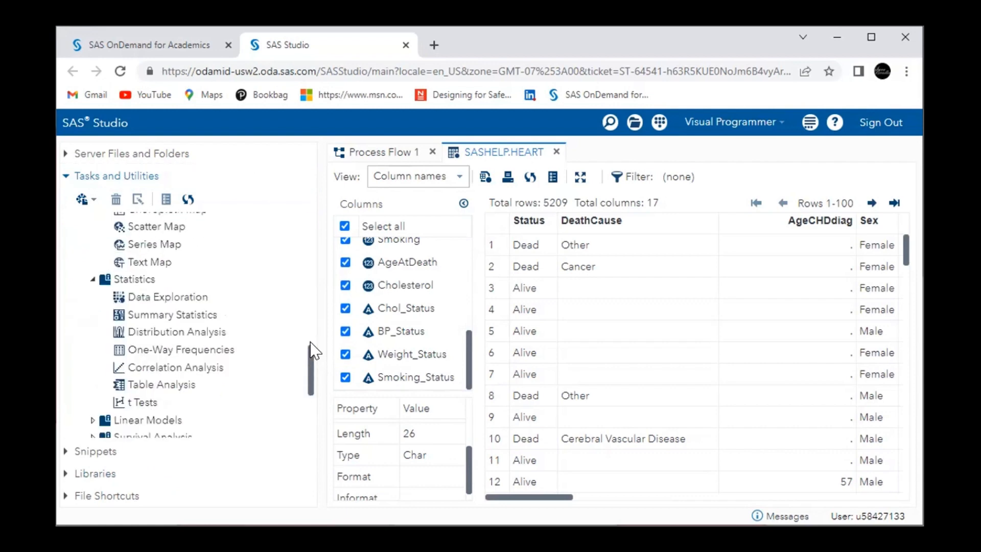
double_click(199, 315)
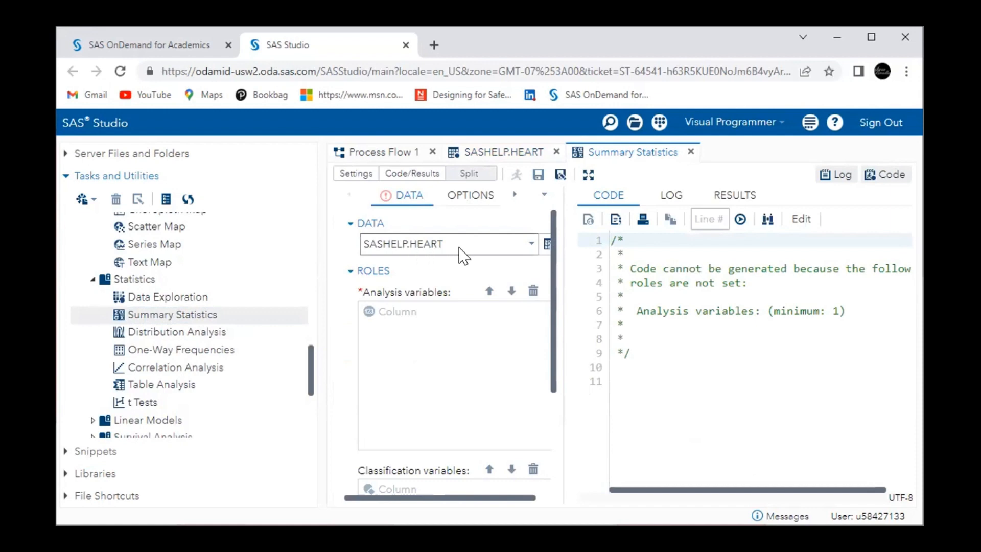
click(547, 255)
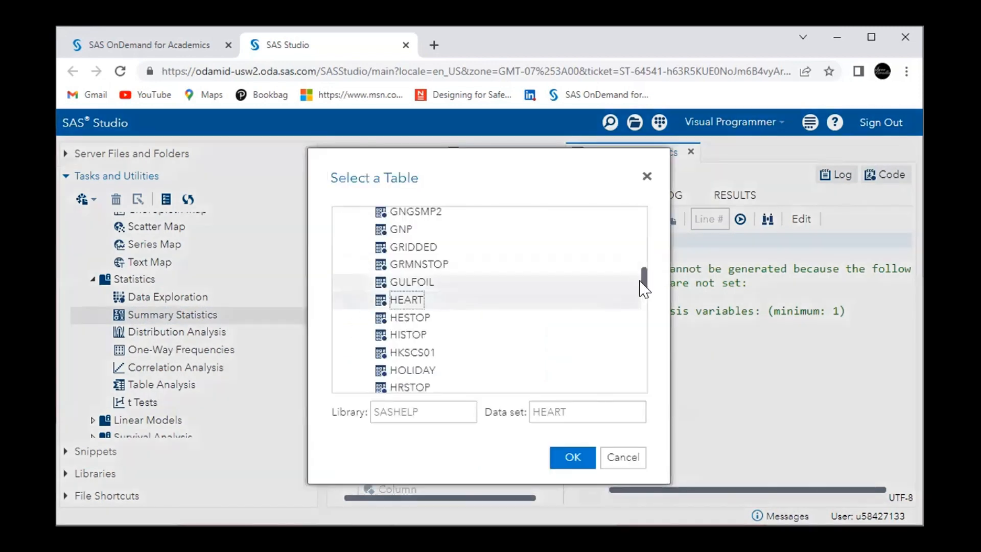
click(573, 458)
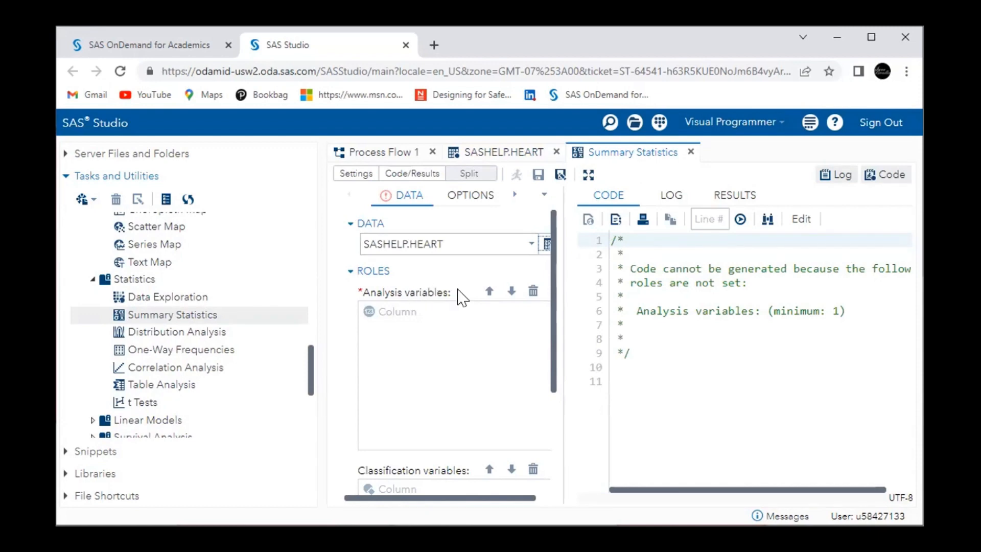
Widen the task settings area and assign AgeAtStart as the analysis variable.
drag(563, 307, 656, 301)
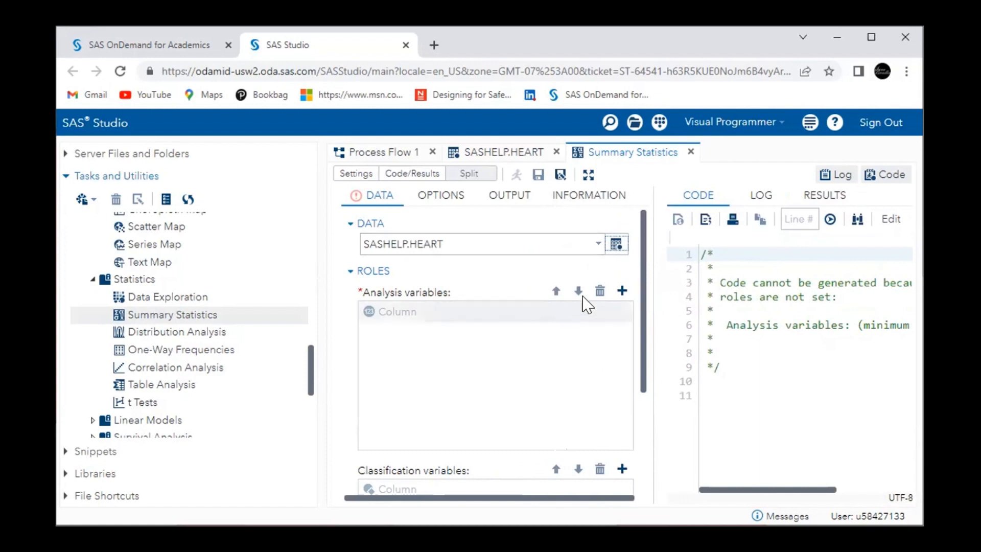
click(622, 290)
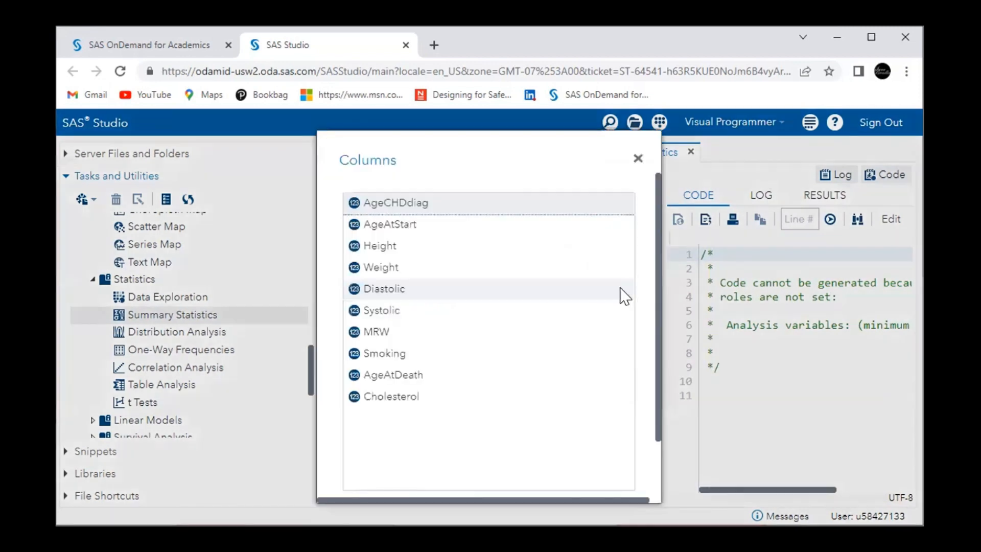
click(407, 229)
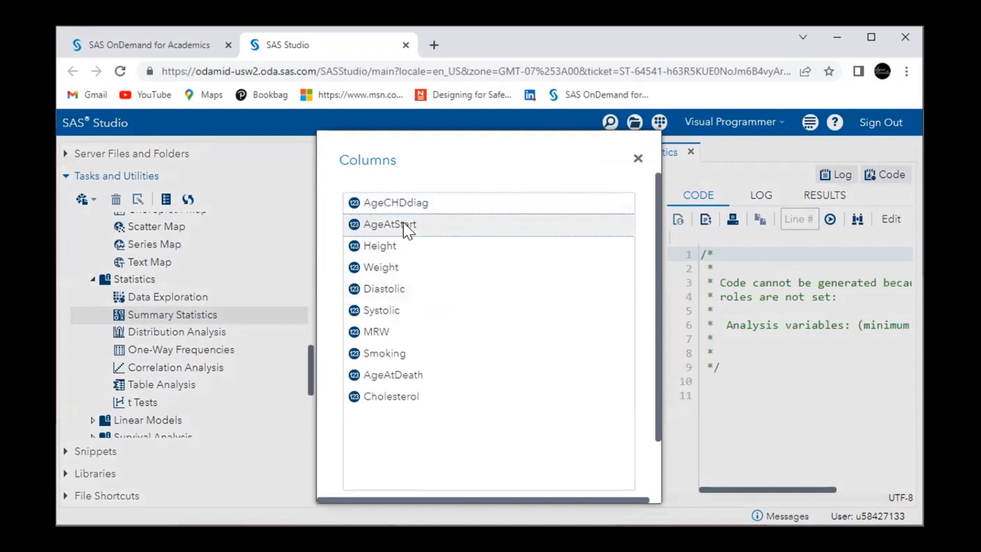
double_click(408, 229)
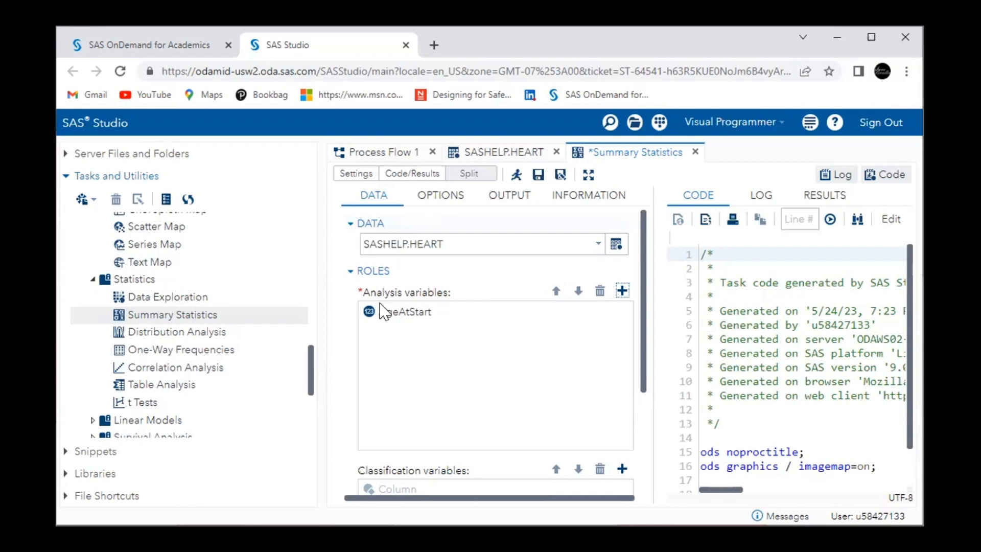
click(622, 291)
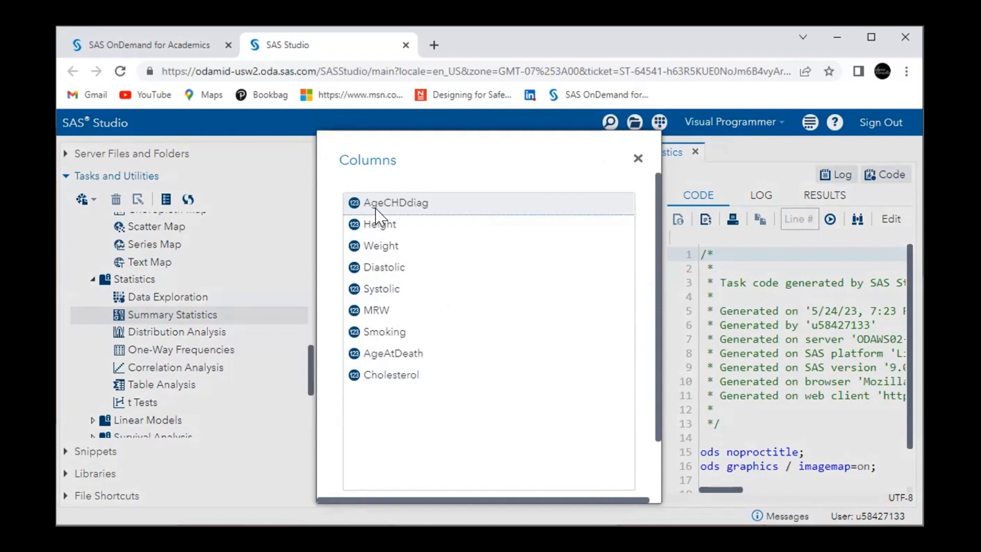
click(639, 158)
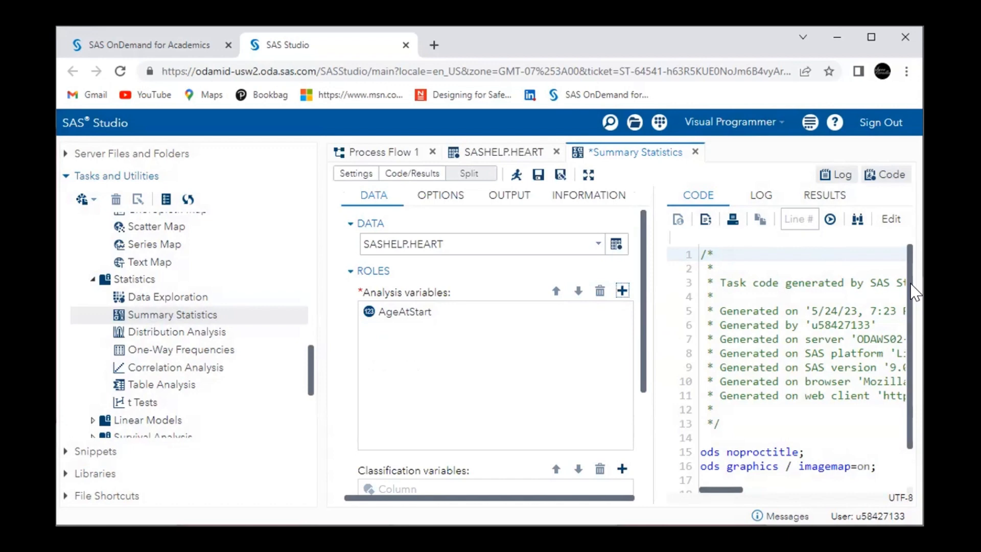
Examine the generated PROC MEANS code, including the procedure name and its data=SASHELP.HEART option.
drag(915, 293, 915, 332)
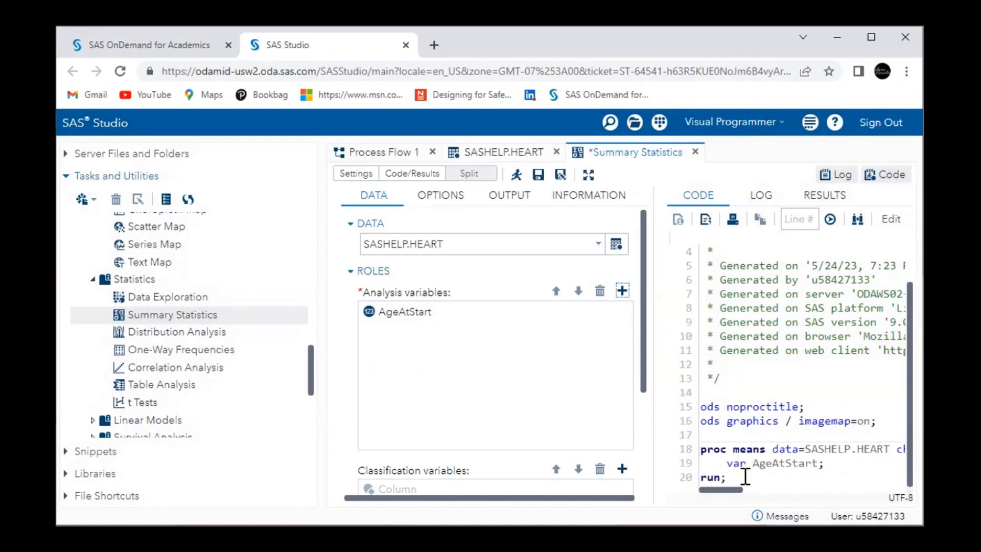
drag(746, 476, 701, 441)
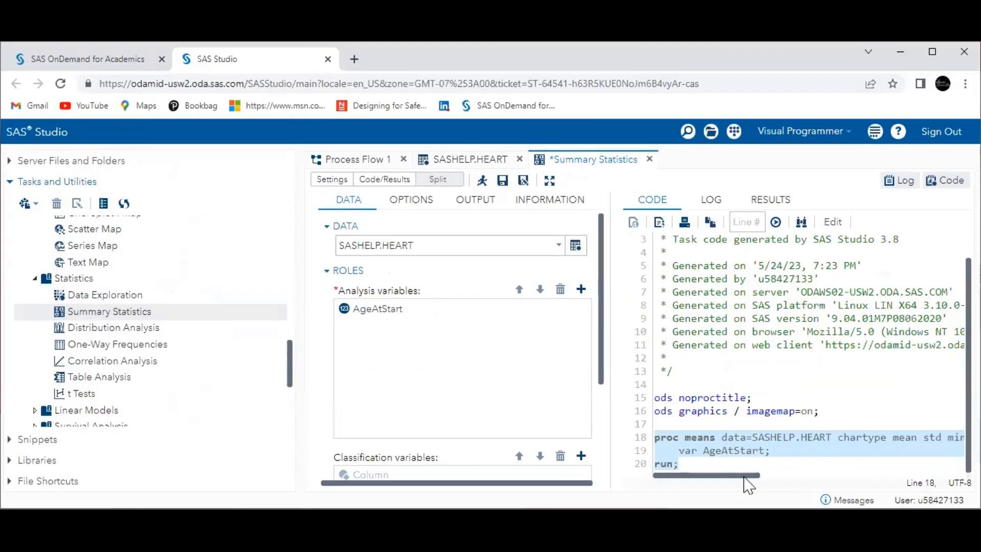
mouse_move(744, 477)
mouse_down()
mouse_move(754, 478)
mouse_move(744, 476)
mouse_up()
click(743, 438)
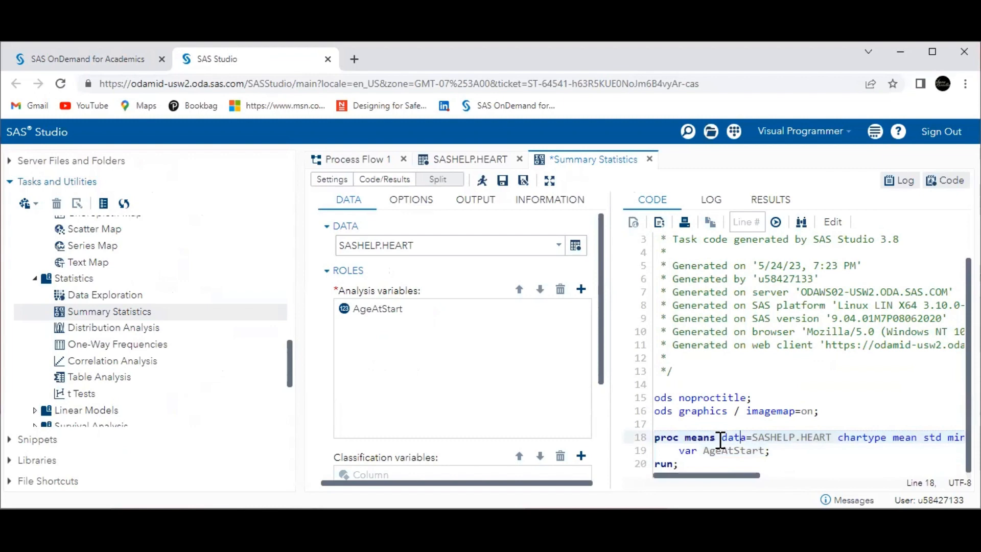
drag(721, 439, 688, 439)
drag(833, 438, 722, 438)
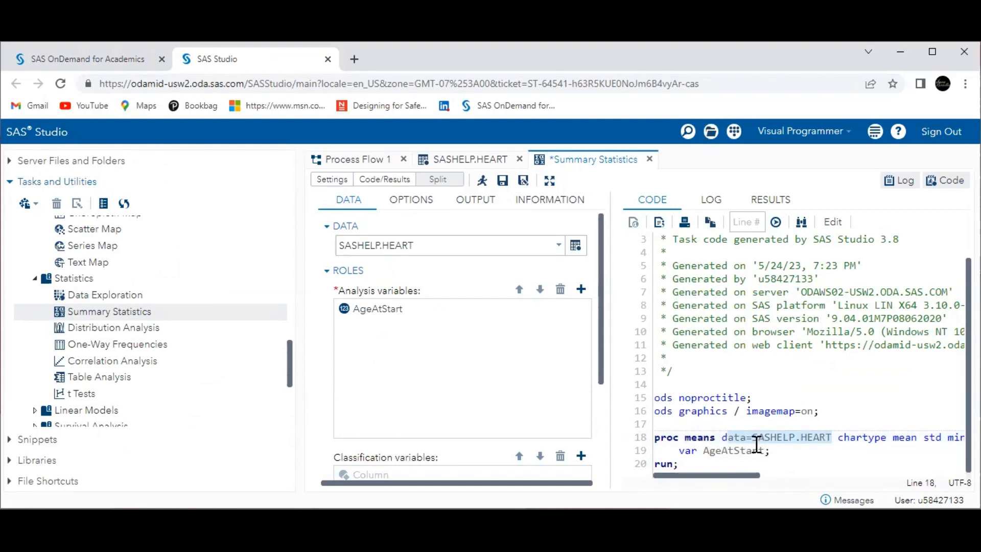
Read through the PROC MEANS options on line 18, from chartype and the statistic keywords to vardef=df.
click(844, 437)
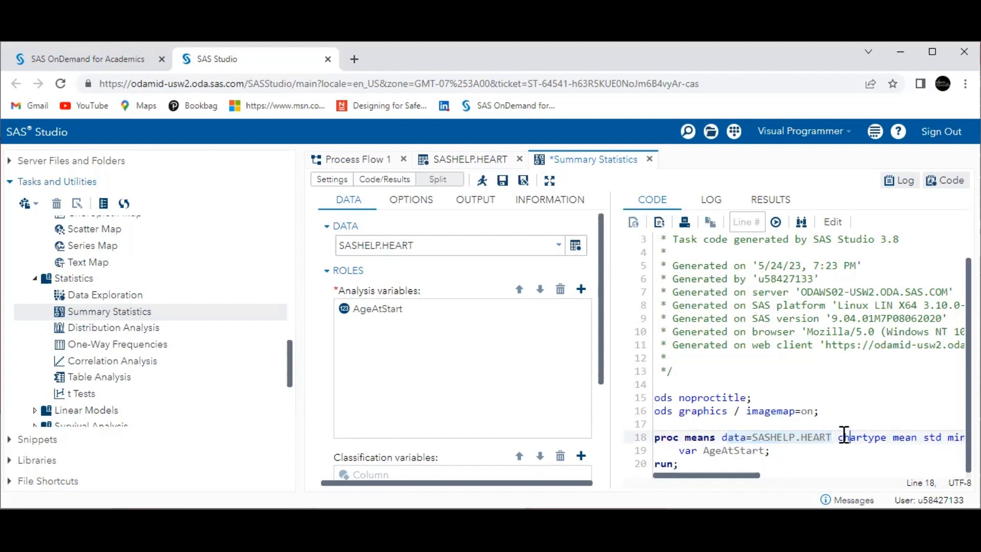
key(Right)
key(Right)
key(Right)
key(Right)
key(Right)
key(Right)
key(Right)
key(Right)
key(Right)
key(Right)
key(Right)
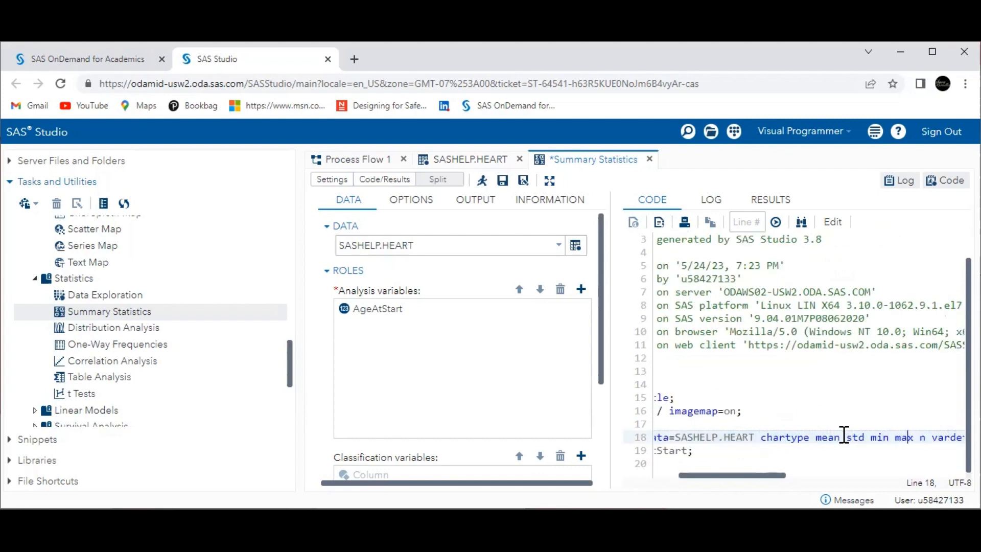
key(Left)
key(Left)
key(Left)
key(Left)
key(Left)
key(Left)
key(Left)
key(Left)
key(Left)
key(Left)
key(Left)
key(Left)
key(Left)
key(Left)
key(Left)
key(Left)
key(Left)
key(Left)
key(Left)
key(Left)
key(Left)
key(Left)
key(Left)
key(Left)
key(Left)
key(Left)
key(Left)
key(Right)
key(Right)
key(Right)
key(Right)
key(Right)
key(Right)
key(Right)
key(Right)
key(Right)
key(Right)
key(Right)
key(Right)
key(Right)
key(Right)
key(Right)
key(Right)
key(Right)
key(Right)
key(Right)
key(Right)
key(Right)
key(Right)
key(Right)
key(Right)
key(Right)
key(Right)
key(Right)
key(Right)
key(Right)
key(Right)
key(Right)
key(Right)
key(Right)
key(Right)
key(Right)
key(Right)
key(Right)
key(Right)
key(Right)
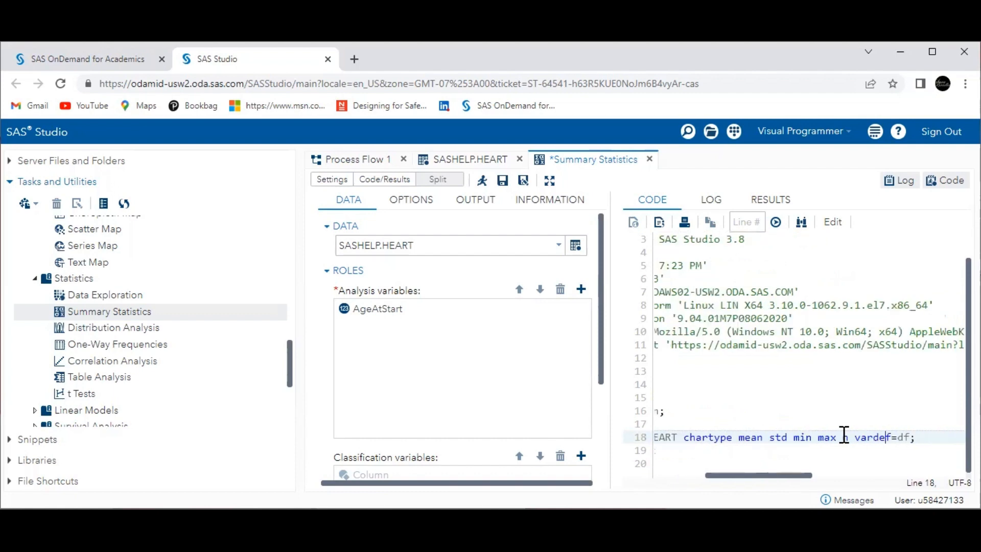
key(Right)
key(Right)
key(Right)
key(Right)
key(Right)
key(Left)
key(Left)
key(Left)
key(Left)
key(Left)
key(Left)
key(Left)
key(Left)
key(Left)
key(Left)
key(Left)
key(Left)
key(Left)
key(Left)
key(Left)
key(Left)
key(Left)
key(Left)
key(Left)
key(Left)
key(Right)
key(Right)
key(Right)
key(Right)
key(Right)
key(Right)
key(Right)
key(Right)
key(Home)
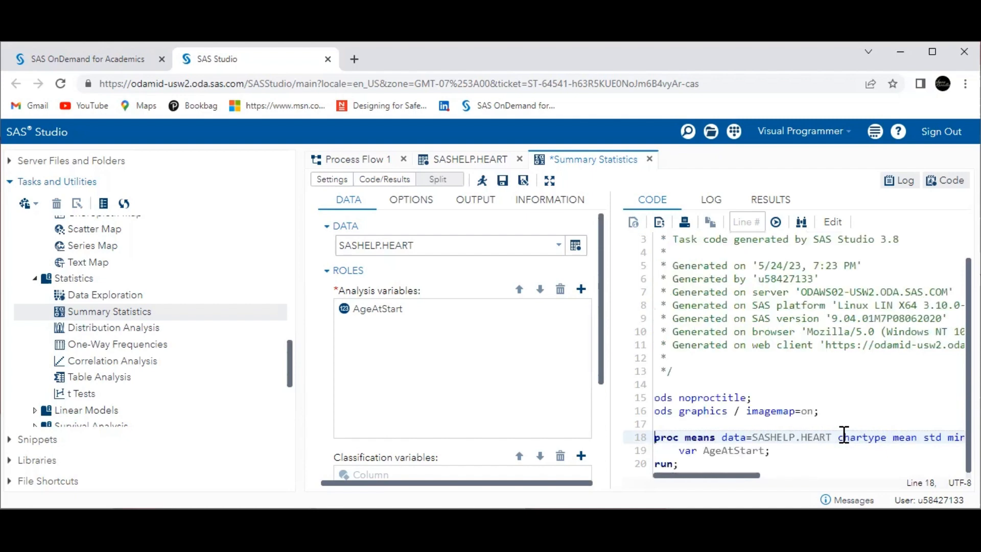
Review the var AgeAtStart statement and the closing run statement on lines 19 and 20.
key(Down)
key(Right)
key(Right)
key(Right)
key(Right)
key(Right)
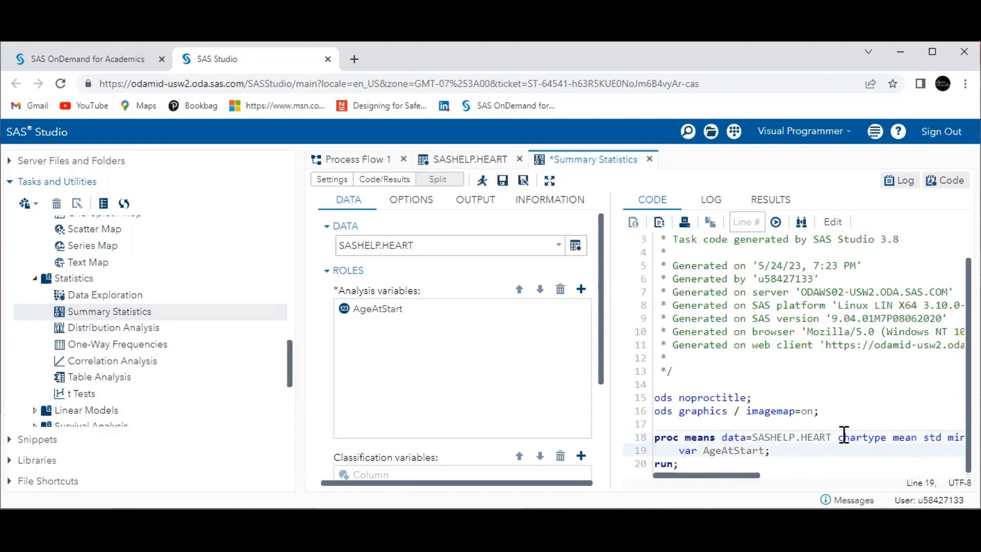
key(Right)
key(Right)
key(Left)
key(Right)
key(Right)
key(Right)
key(Down)
key(Home)
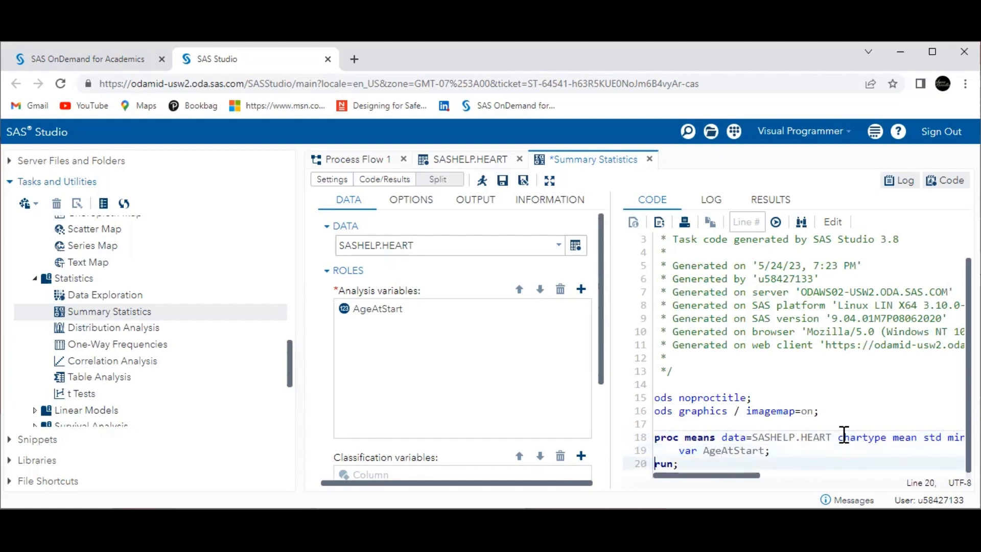
key(Right)
key(Right)
key(Right)
key(Right)
Run the Summary Statistics task for AgeAtStart.
drag(696, 465, 653, 440)
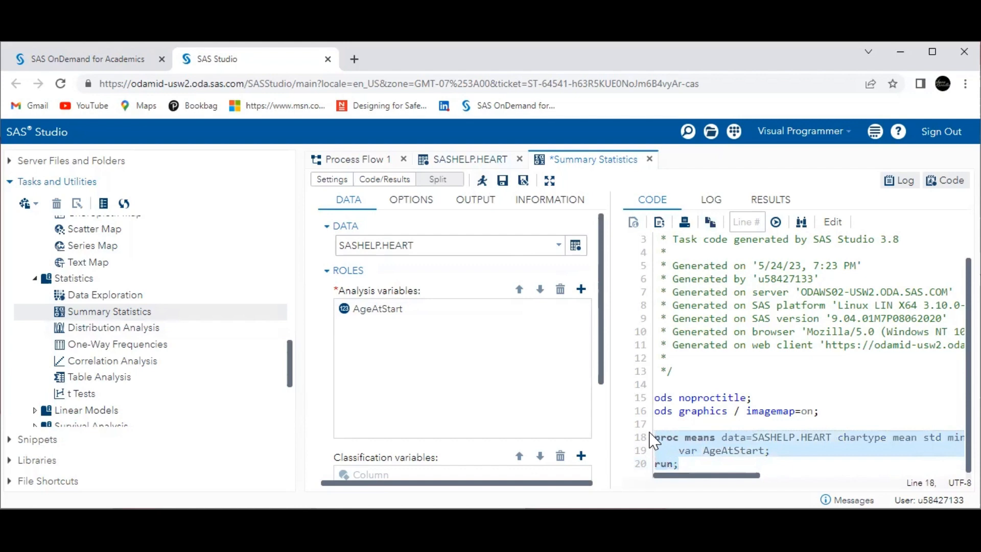
right_click(661, 438)
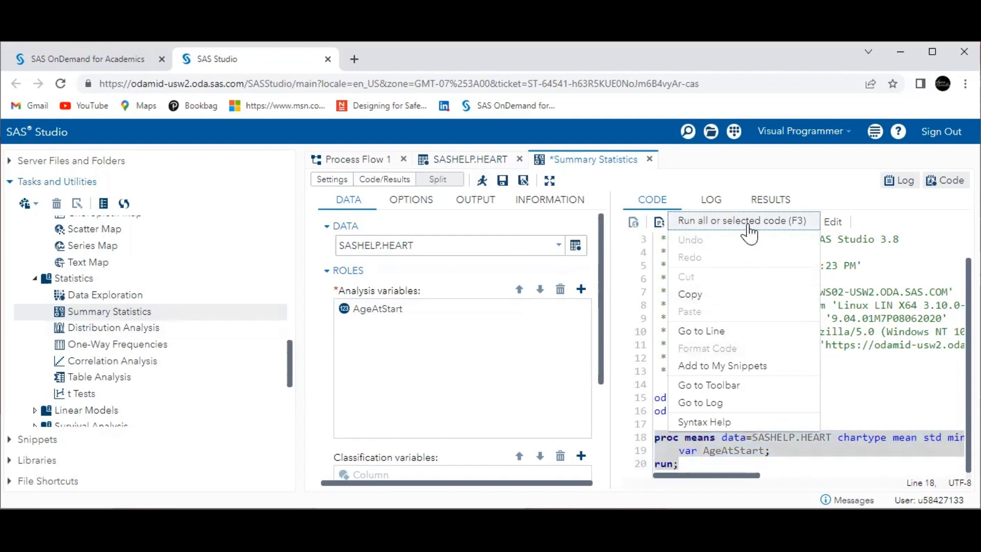
click(486, 187)
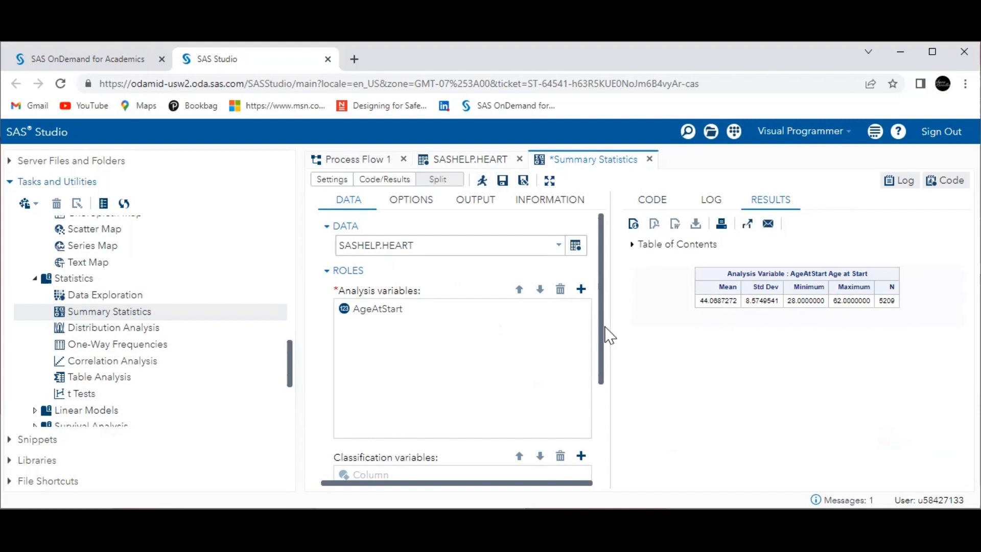
Include Median in the basic statistics and Mode and Range in the additional statistics.
mouse_move(605, 340)
mouse_down()
mouse_move(605, 419)
mouse_move(596, 344)
mouse_up()
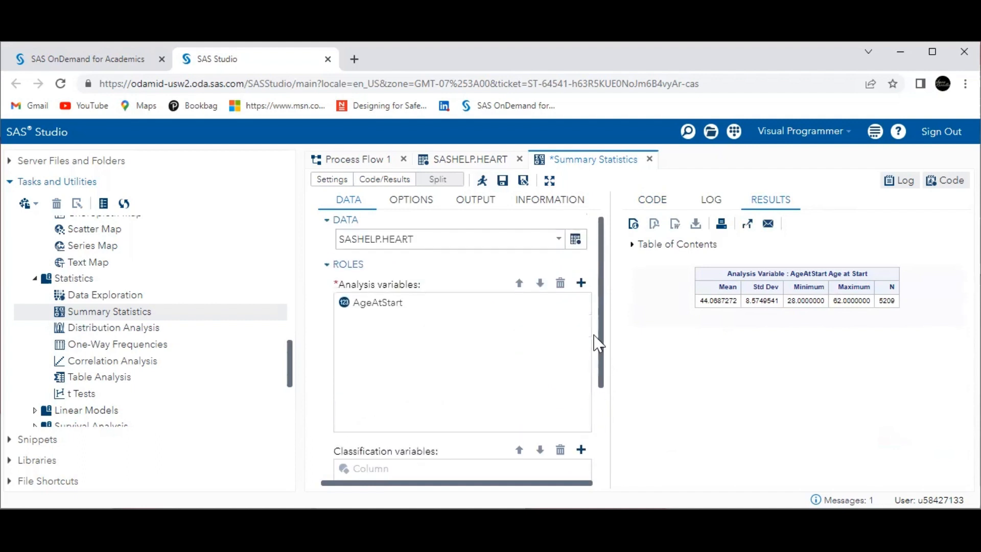
click(413, 202)
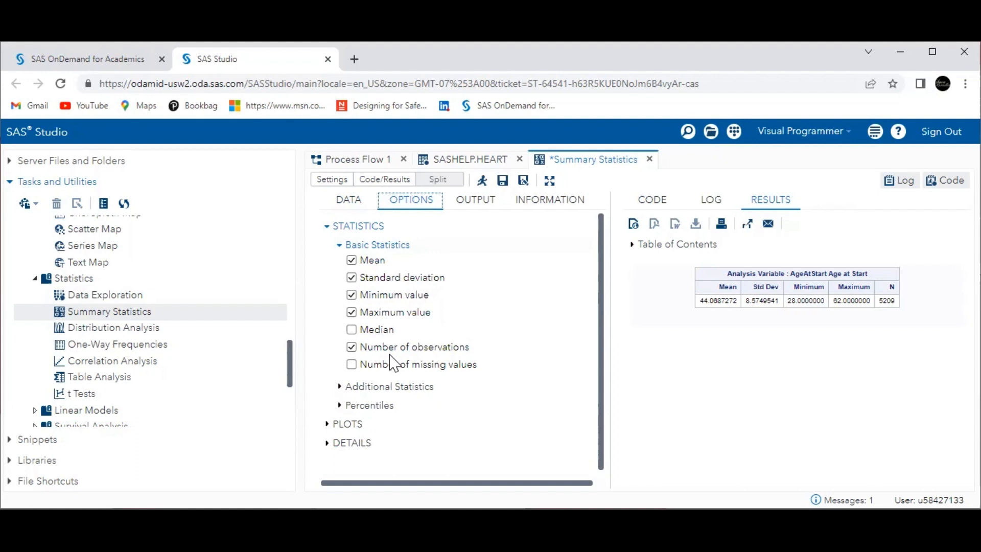
click(351, 330)
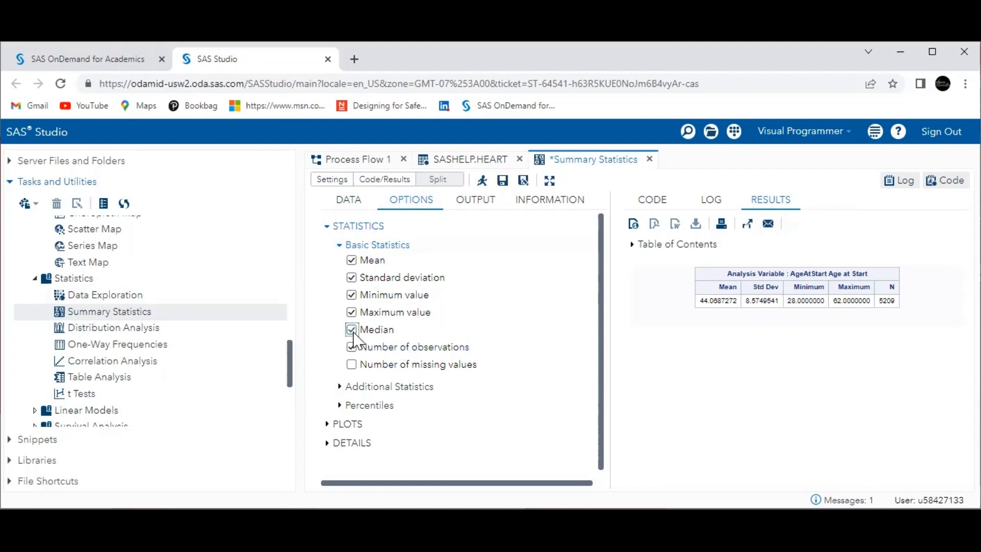
click(364, 389)
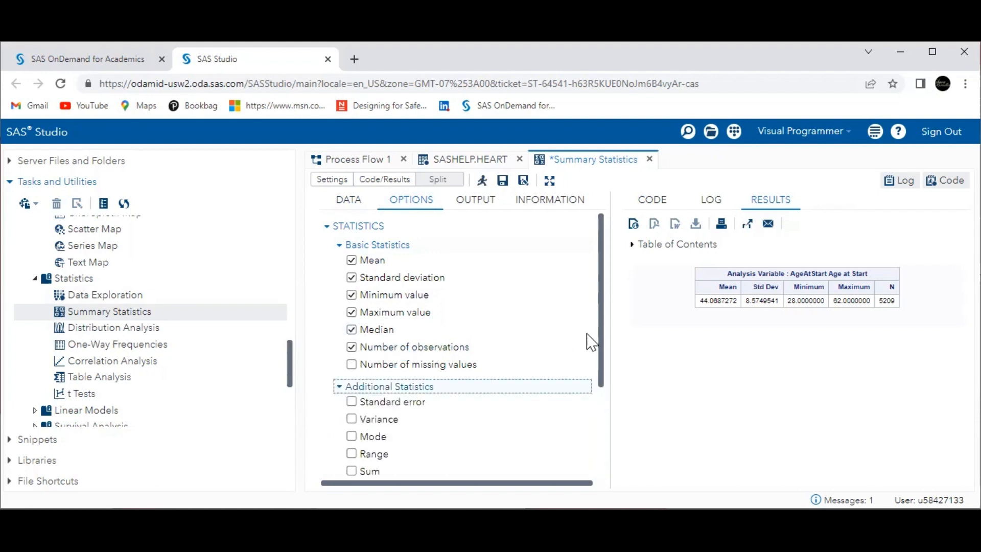
drag(602, 346, 596, 408)
click(353, 339)
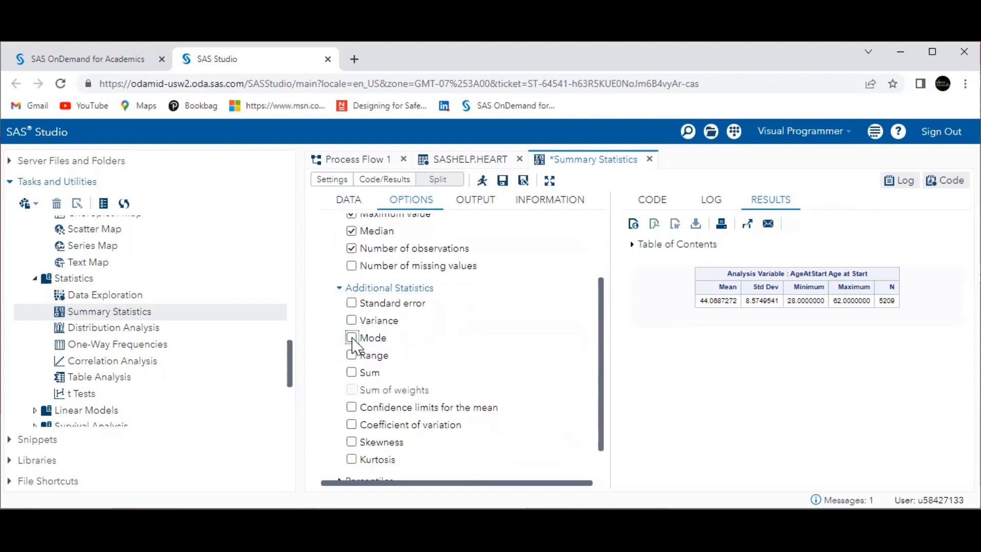
click(353, 356)
Include the lower quartile, upper quartile and interquartile range in the task's percentile statistics.
drag(603, 373, 607, 431)
click(383, 440)
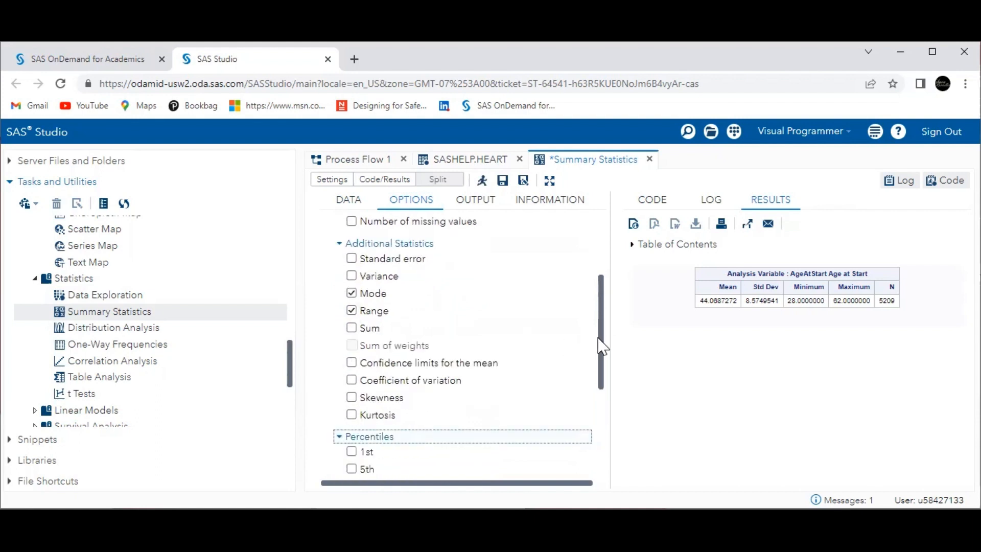
drag(602, 341, 607, 404)
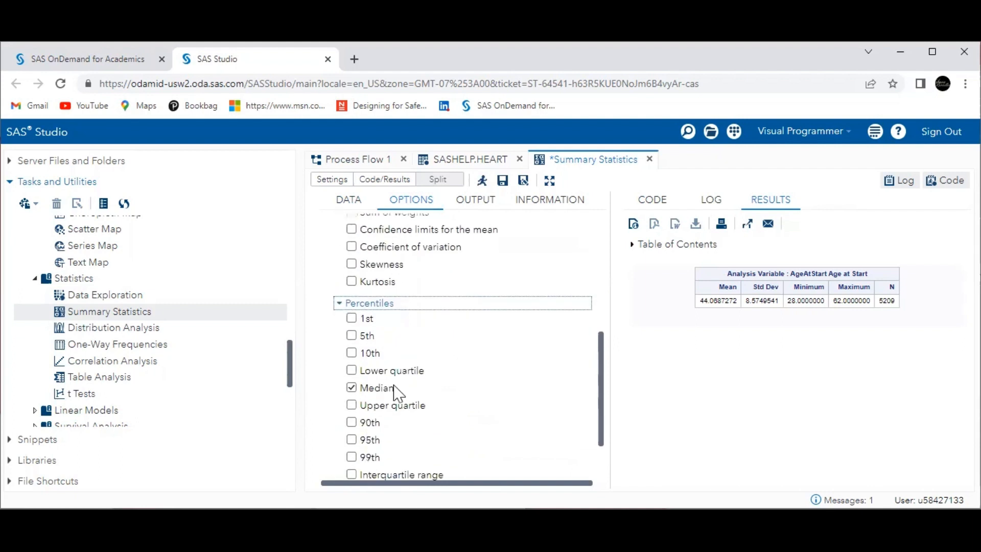
click(348, 374)
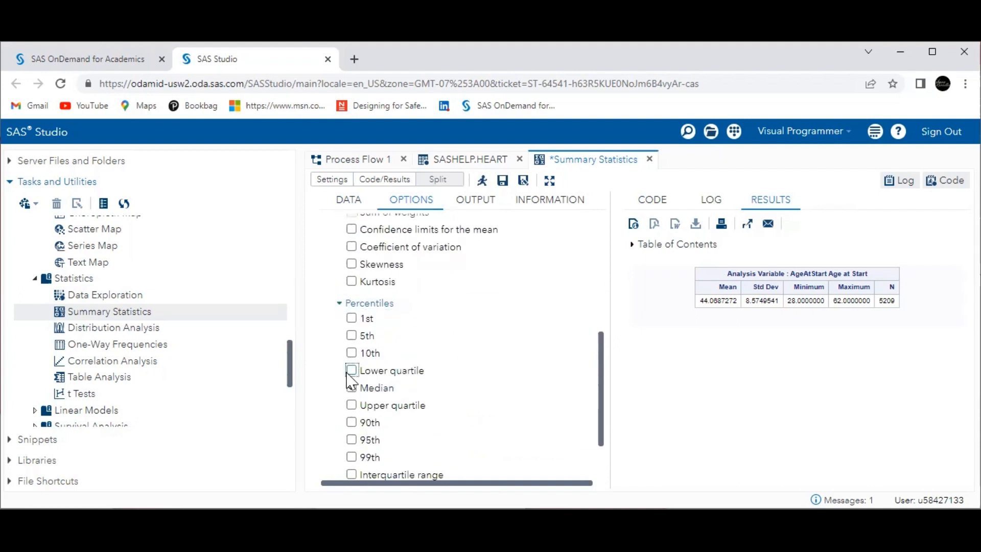
click(351, 405)
drag(603, 390, 603, 434)
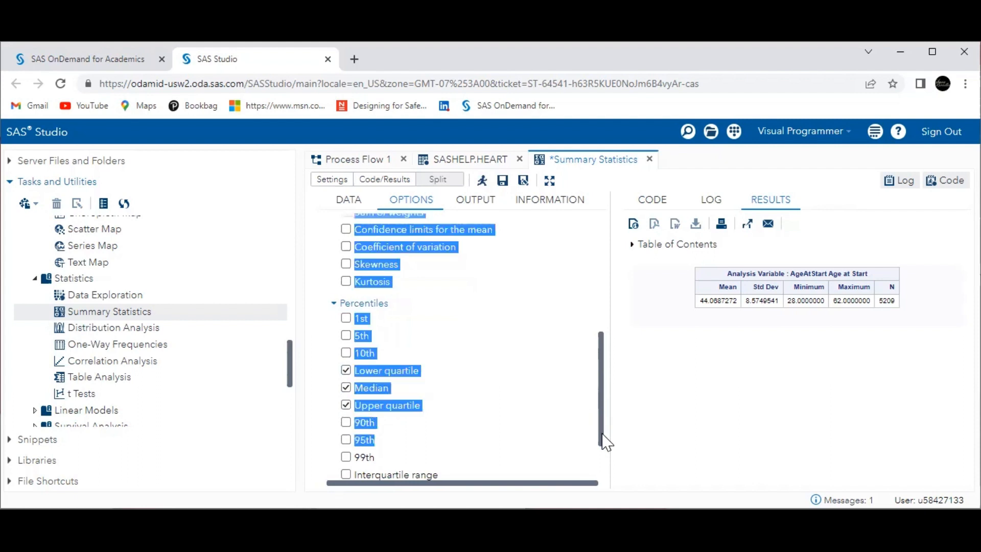
click(346, 475)
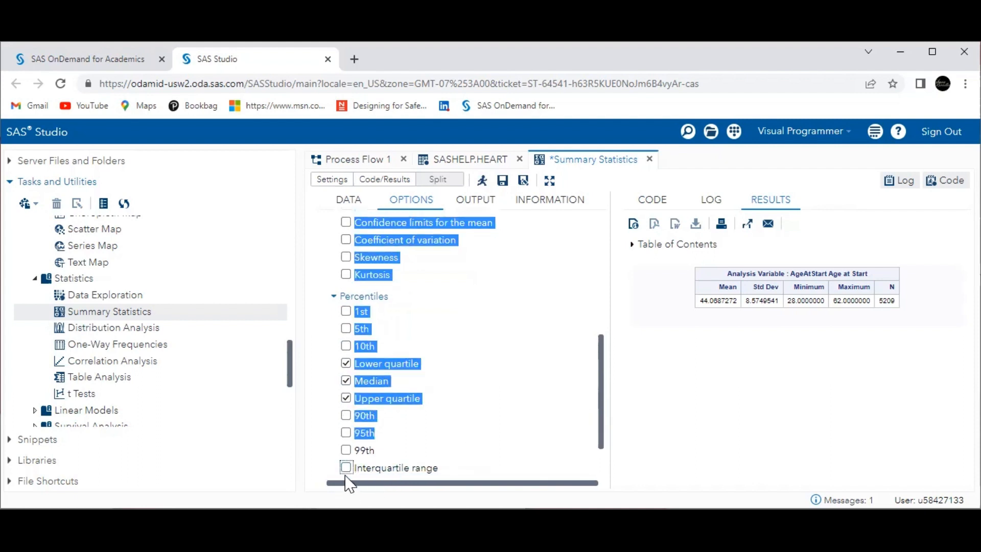
click(603, 390)
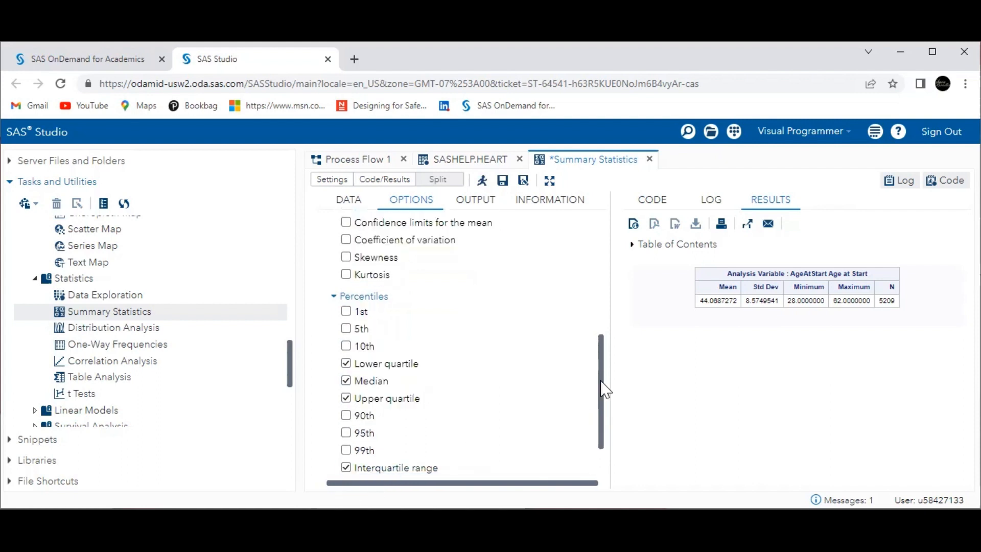
Review the generated proc means code, including the added statistic keywords on lines 18 and 19.
click(658, 203)
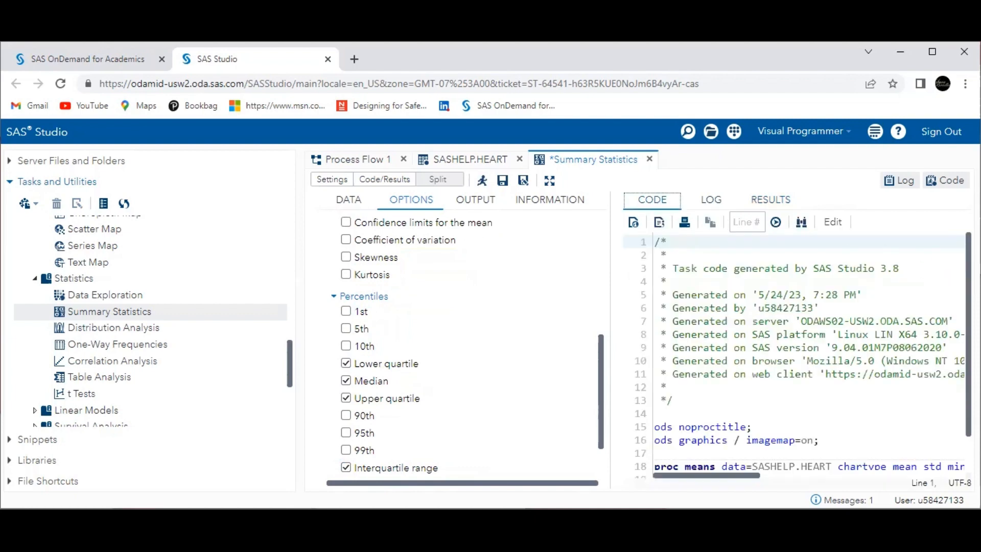
scroll(808, 357, down, 2)
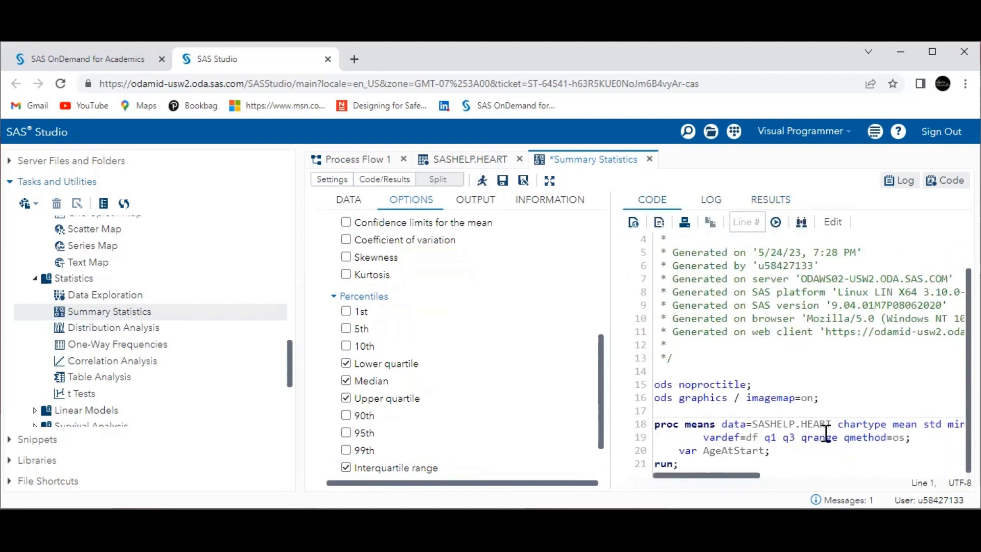
drag(749, 475, 824, 475)
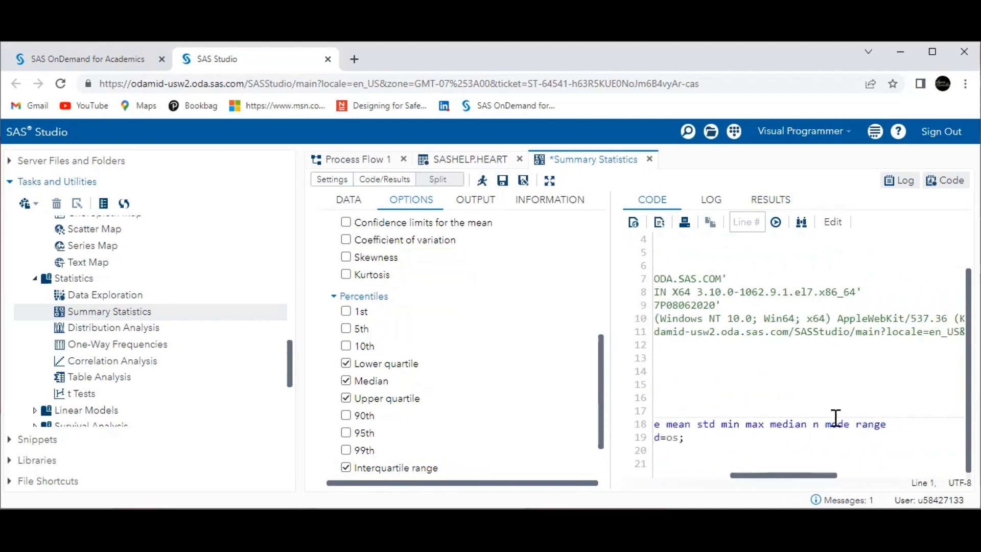
drag(801, 475, 712, 484)
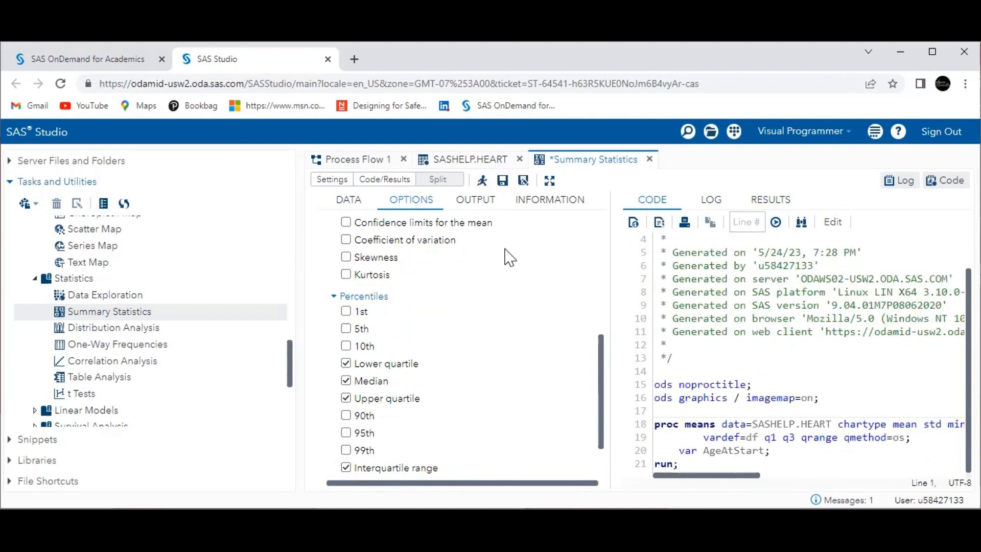
Run the Summary Statistics task with the added statistics and review every column of the AgeAtStart results table.
click(481, 182)
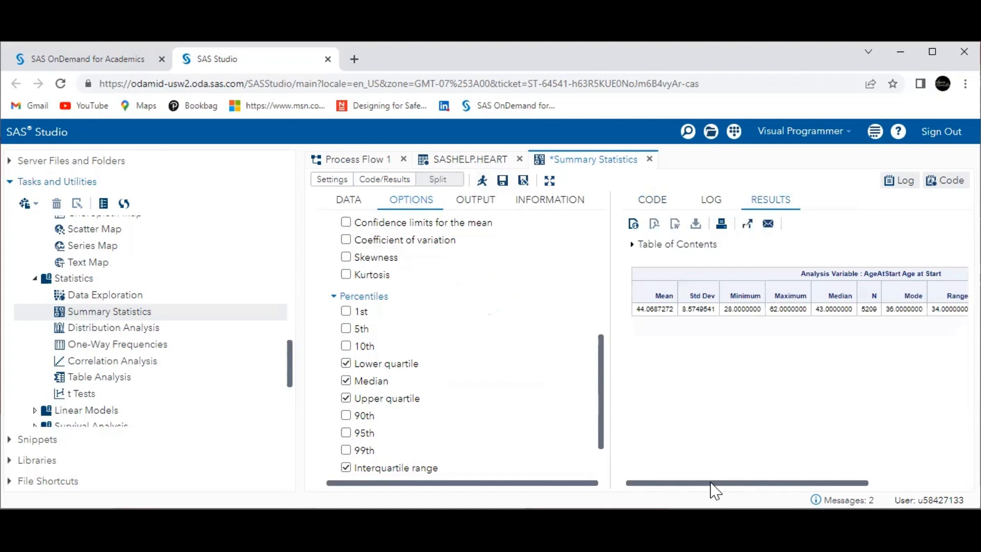
drag(711, 483, 847, 481)
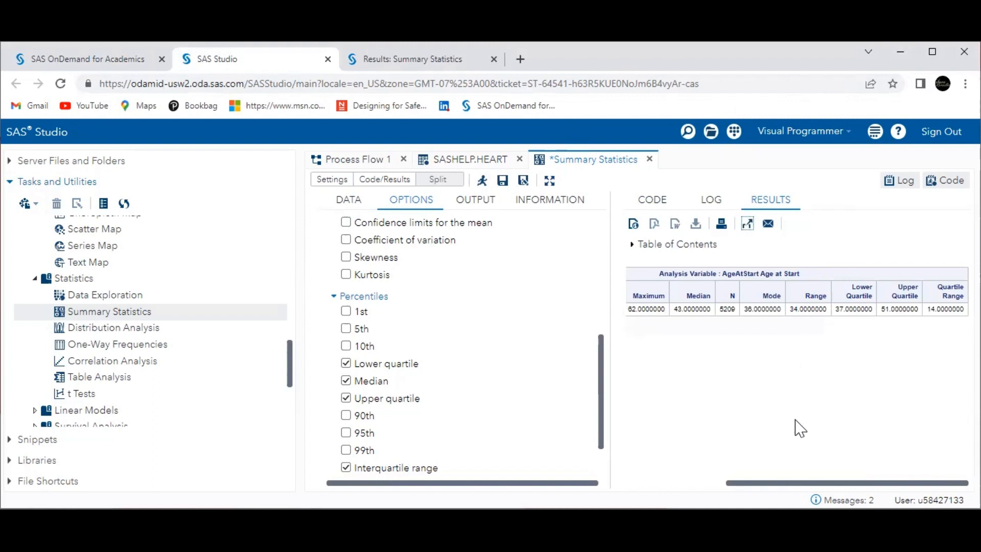
drag(779, 484, 702, 486)
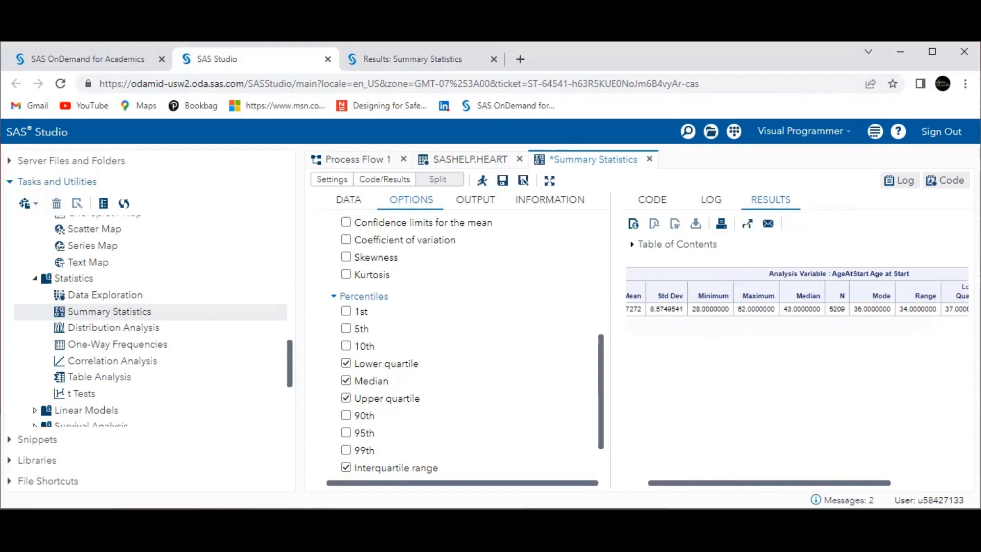
drag(878, 483, 957, 483)
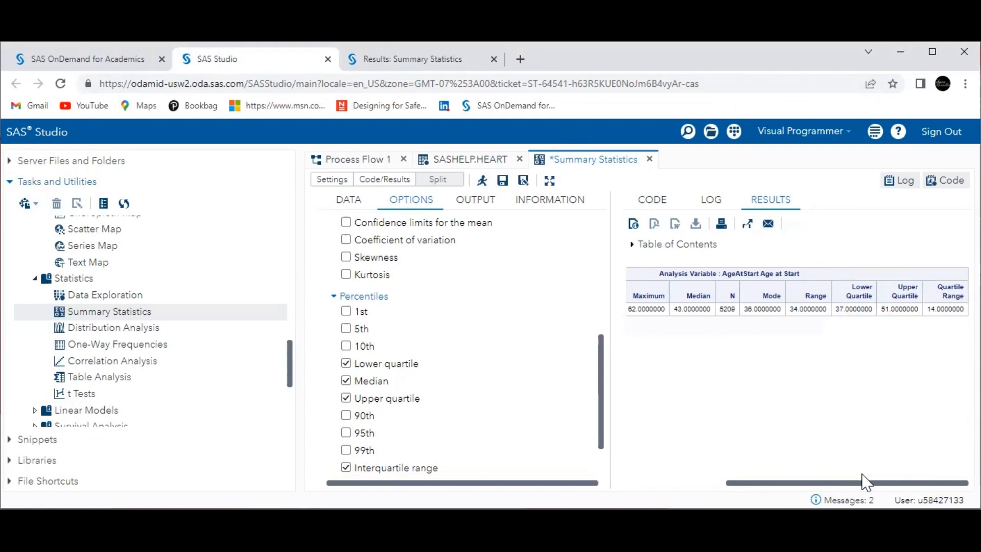
drag(857, 483, 683, 478)
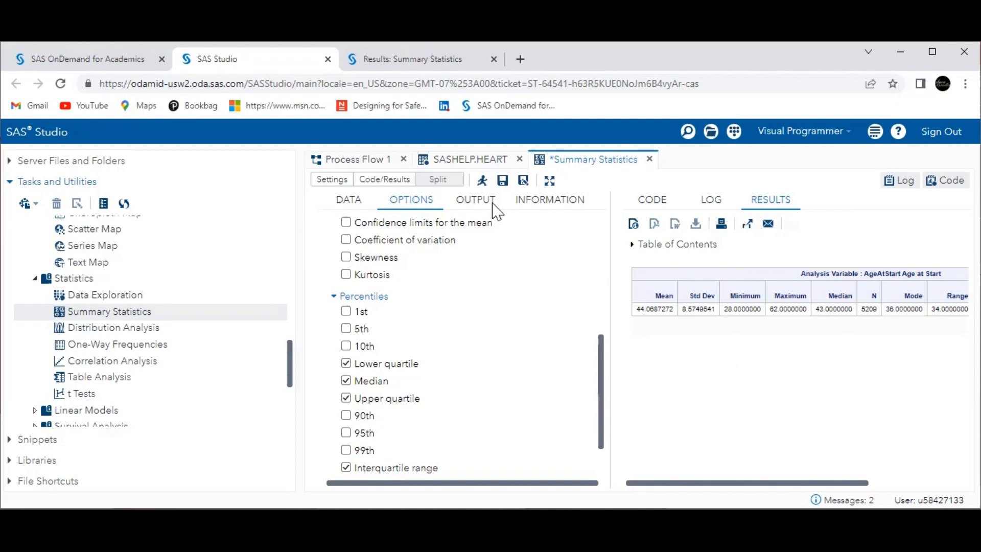
Open the MEANS Procedure documentation from the task's resources and examine its syntax and the table of procedure tasks and examples.
click(545, 201)
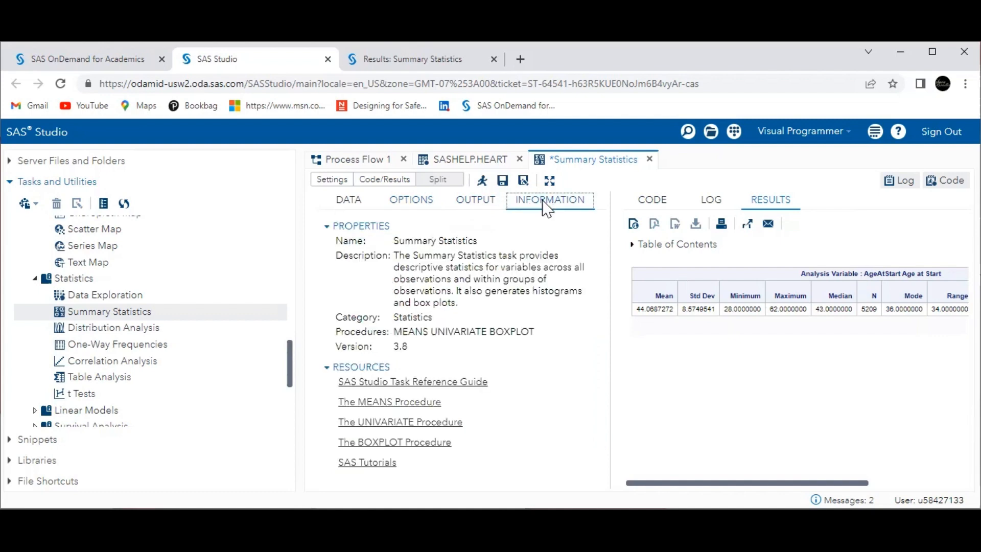
click(415, 407)
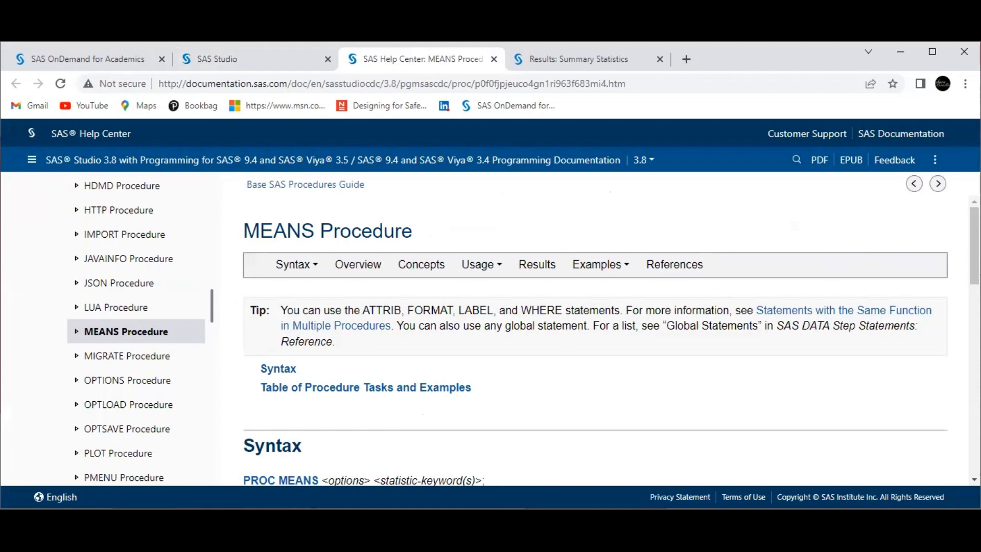
scroll(596, 328, down, 3)
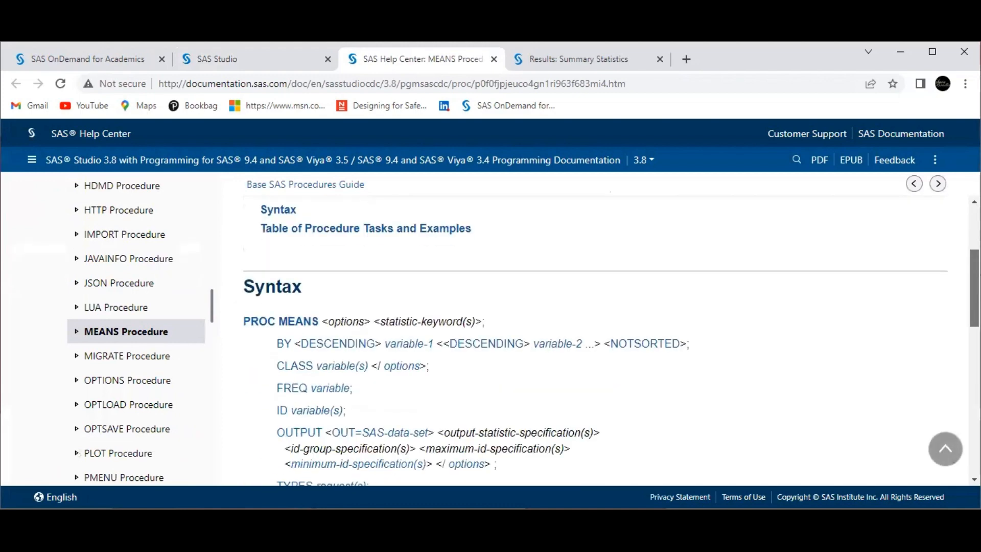
scroll(596, 327, down, 3)
scroll(595, 327, down, 2)
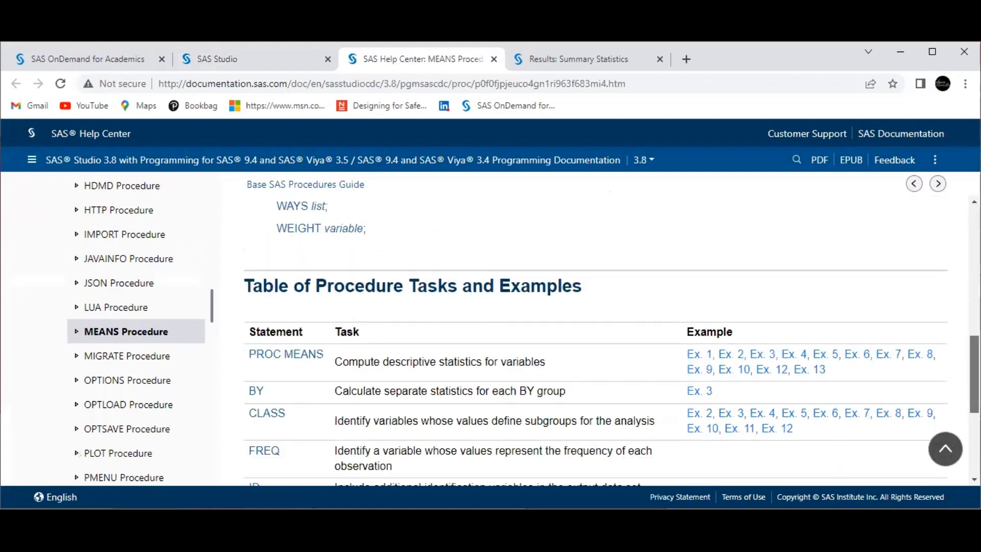
scroll(596, 327, down, 2)
scroll(595, 327, down, 1)
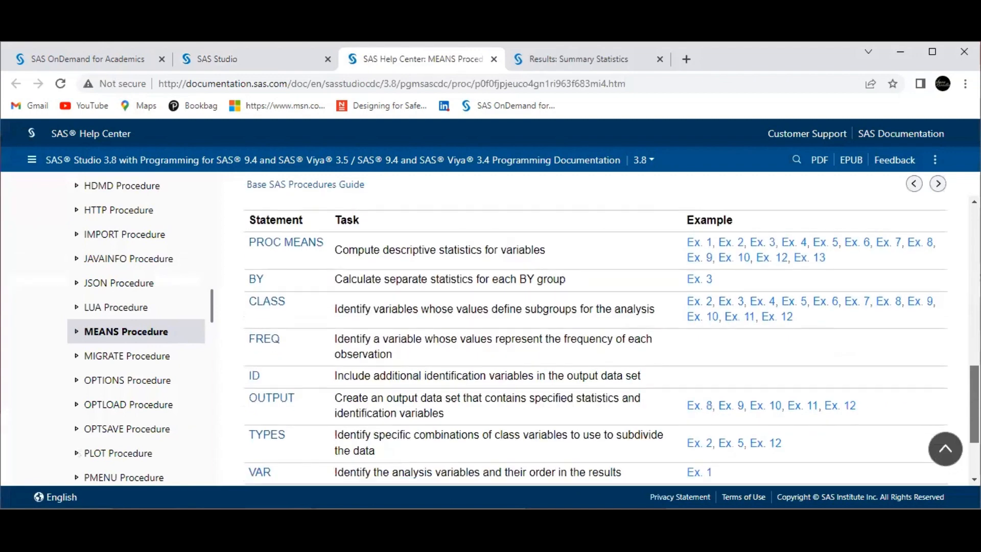
scroll(595, 327, up, 2)
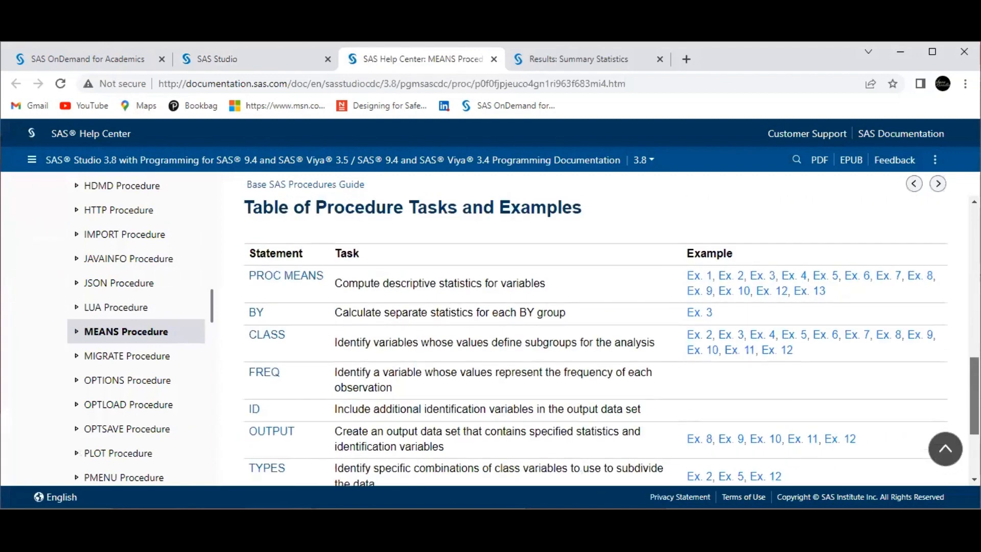
Open Example 1, Computing Specific Descriptive Statistics, for PROC MEANS and look through its sample program.
click(704, 279)
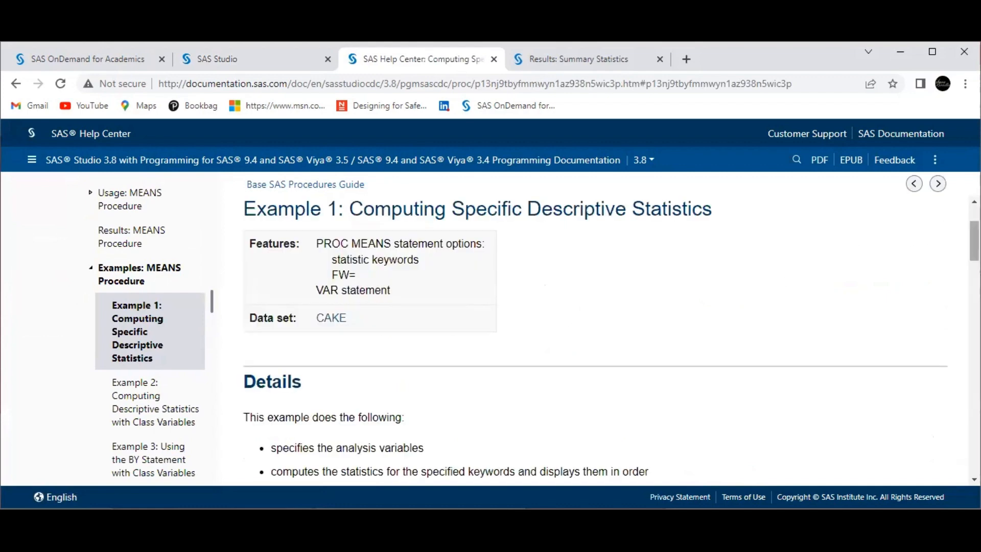
scroll(596, 338, down, 6)
scroll(596, 337, down, 8)
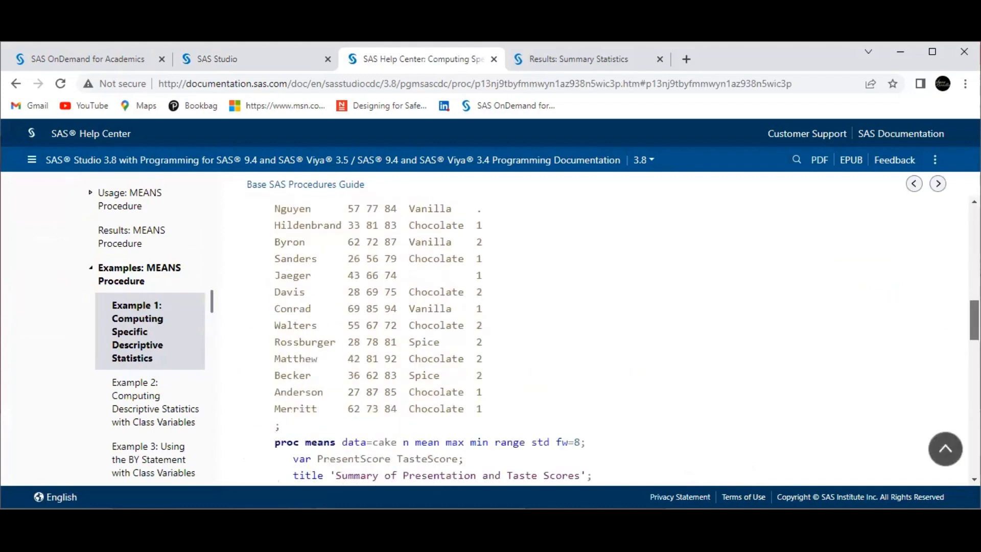
scroll(595, 338, down, 5)
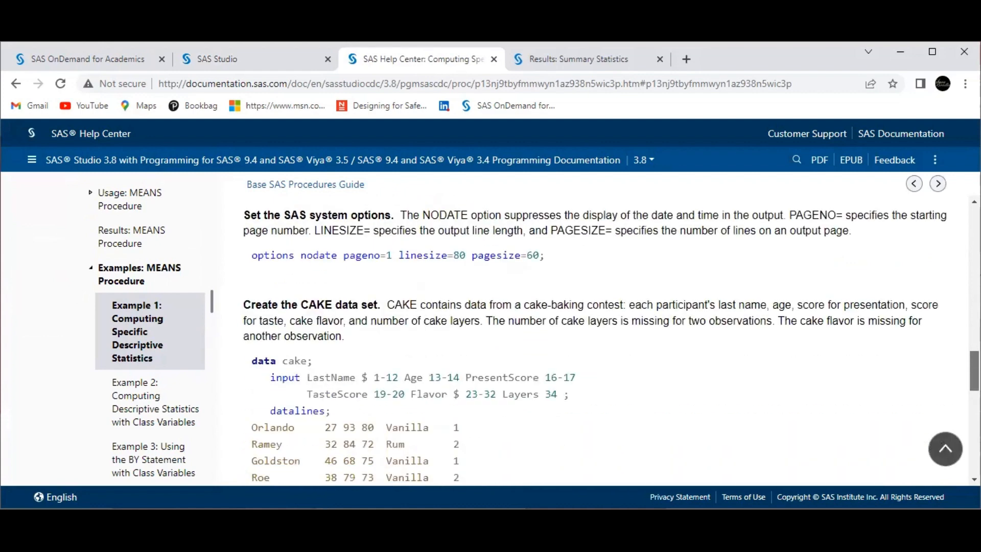
click(946, 449)
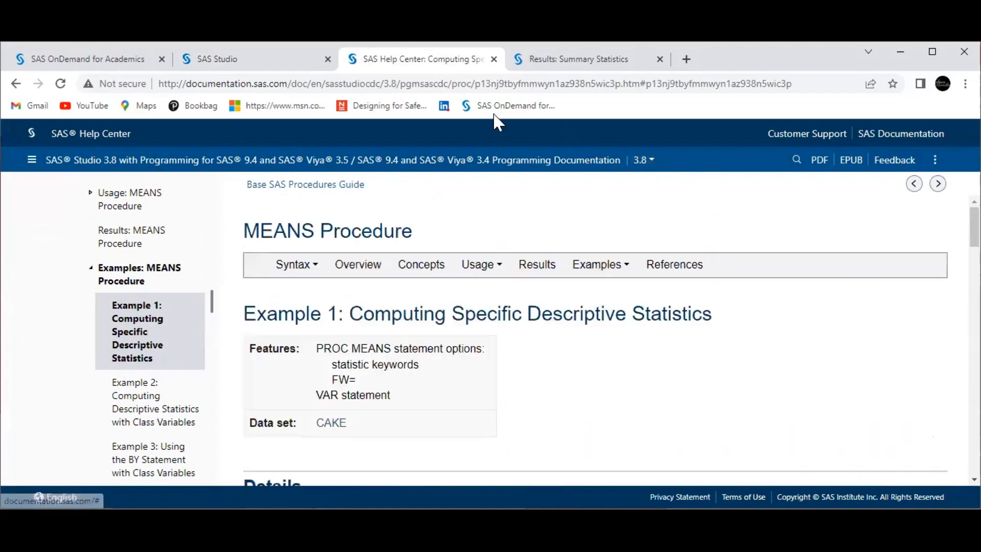
Return to SAS Studio and review the Summary Statistics task's output, option and data settings.
click(246, 64)
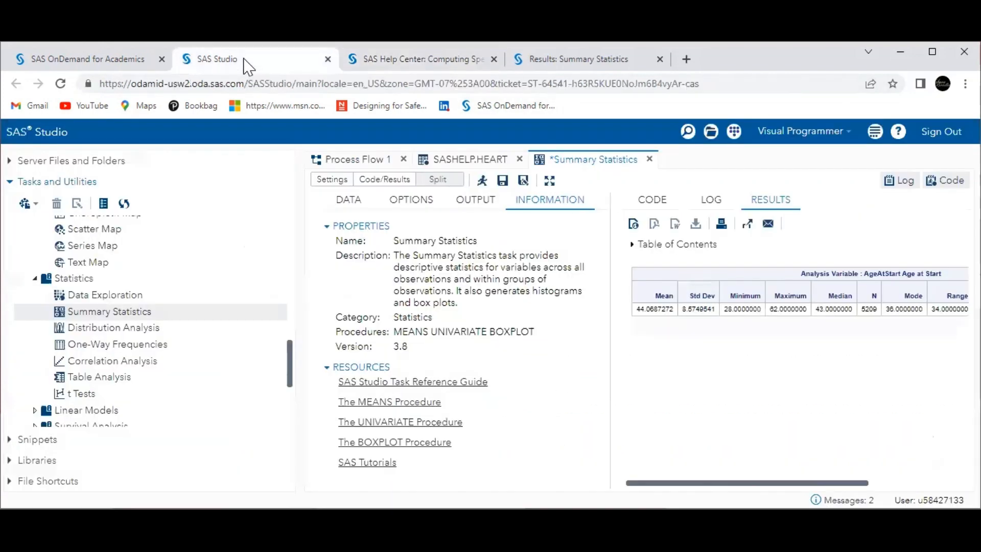
click(411, 199)
click(473, 200)
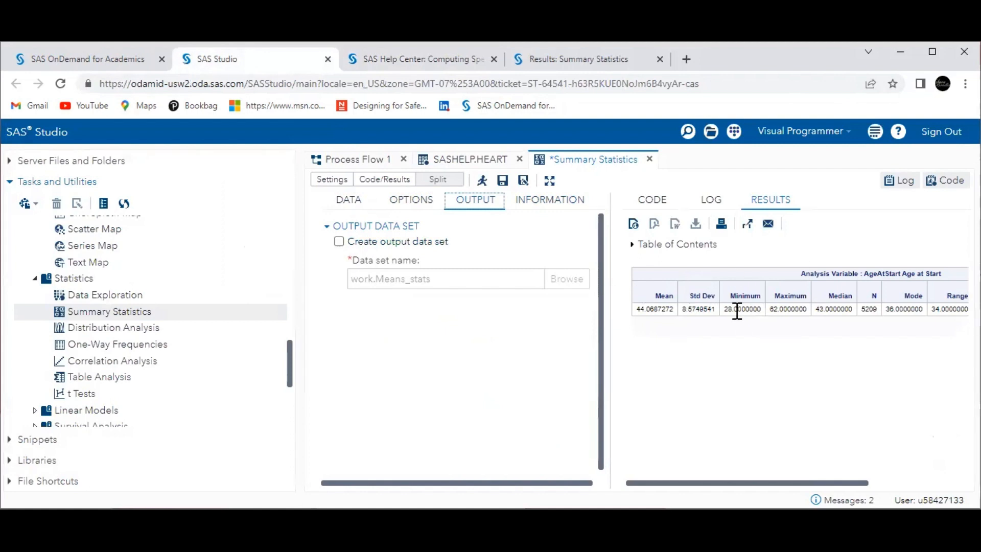
click(409, 205)
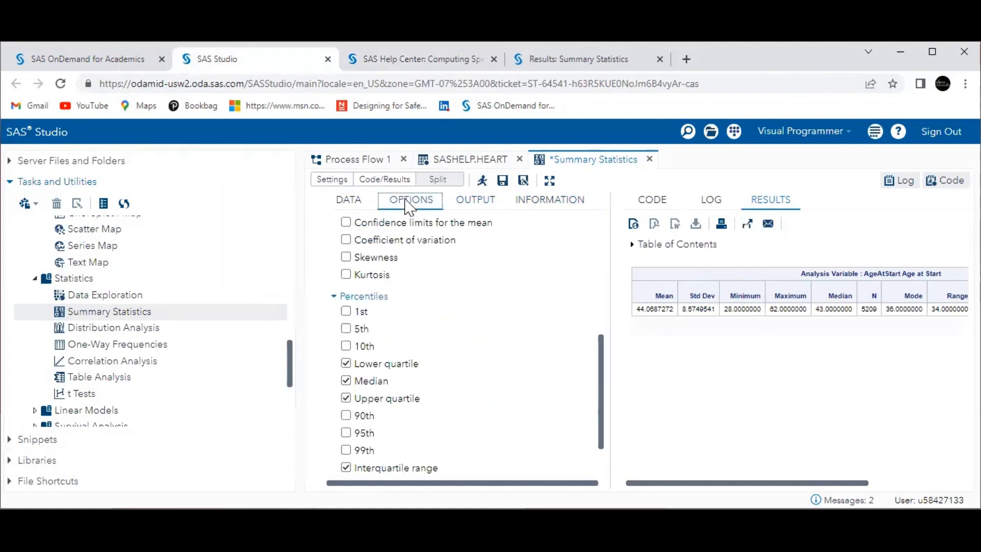
click(348, 207)
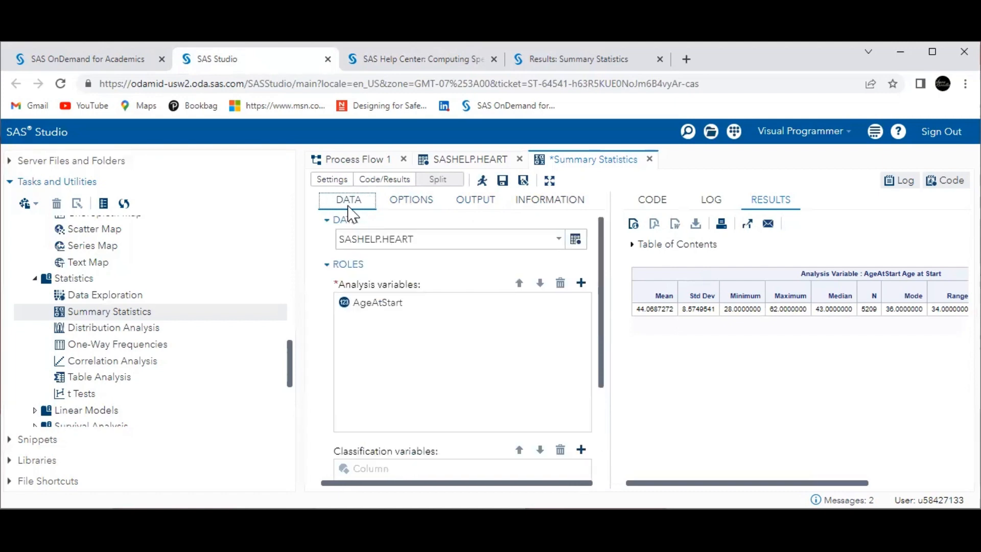
Copy the proc means step through its run statement, lines 18 to 21, from the generated task code.
click(652, 202)
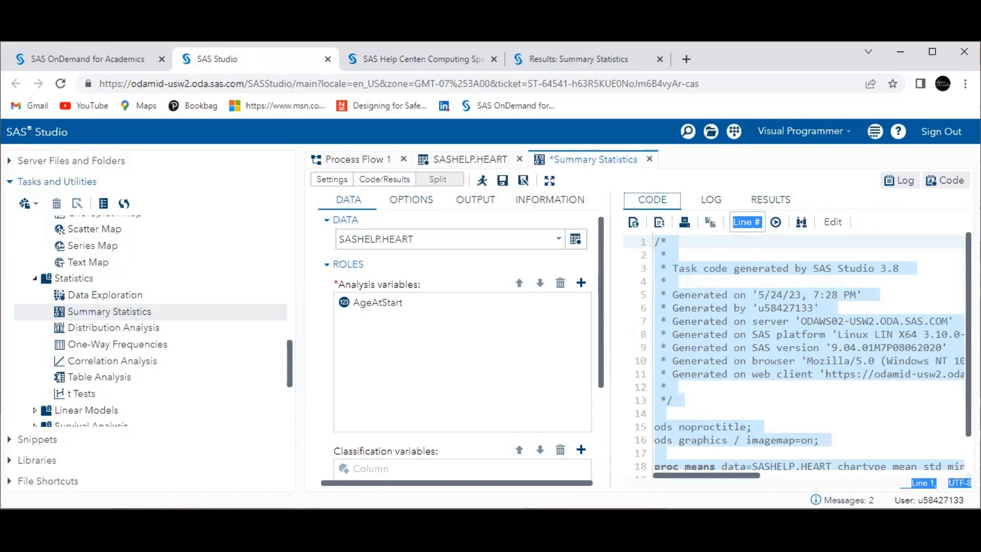
scroll(807, 353, down, 1)
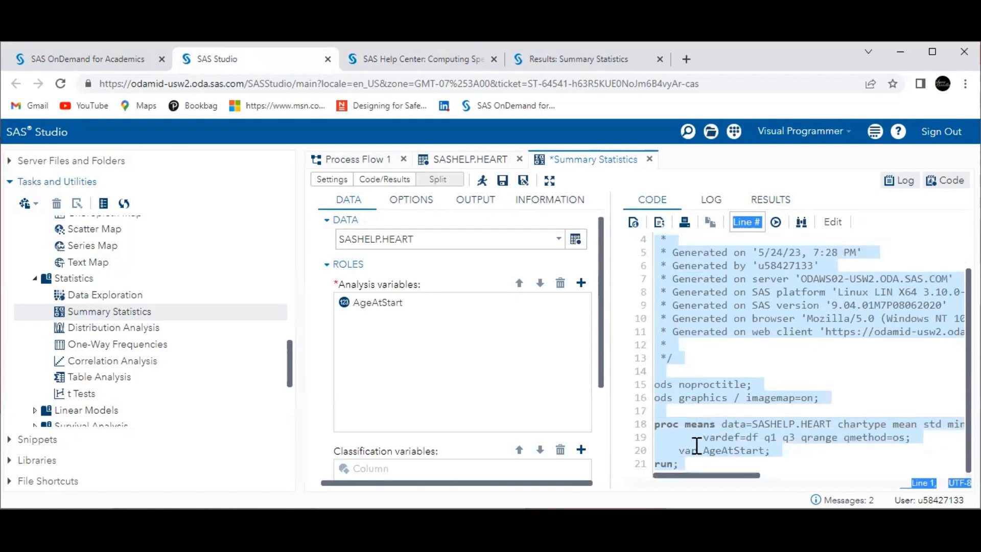
click(680, 463)
drag(679, 464, 648, 427)
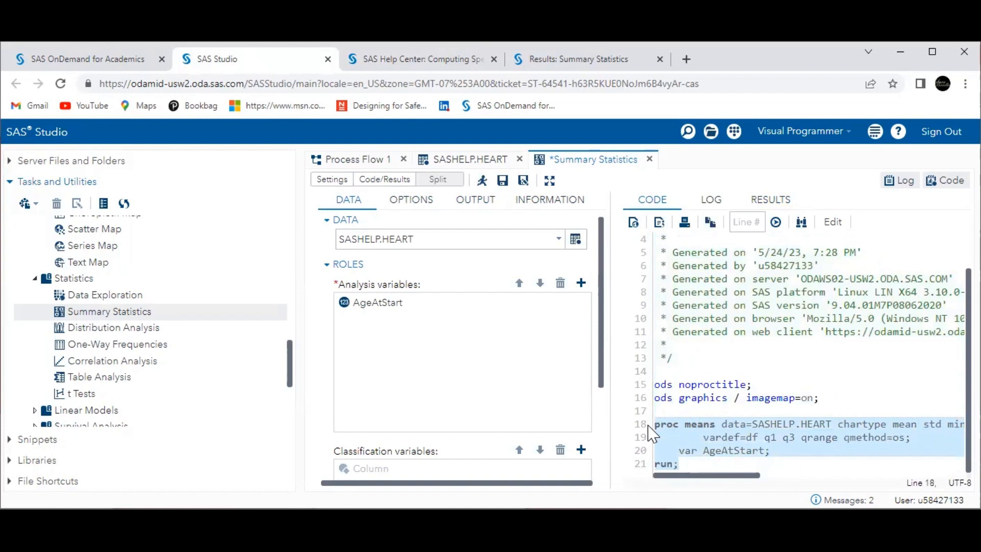
right_click(690, 426)
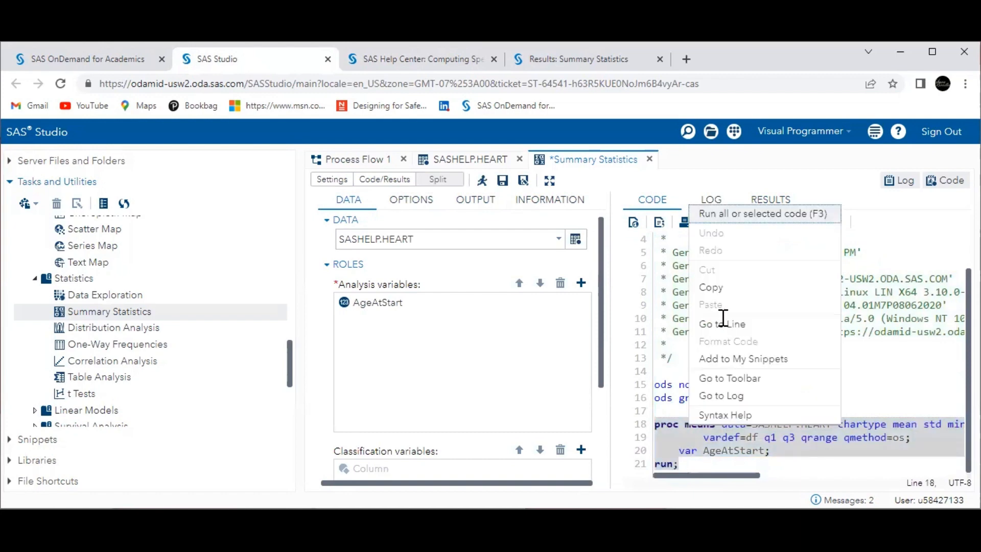
click(711, 287)
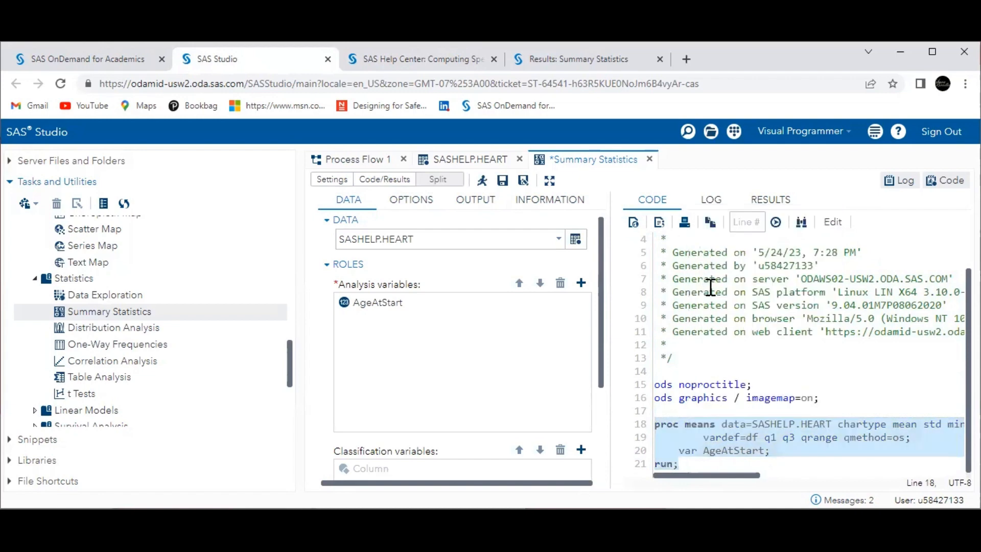
Switch to the SAS Programmer perspective and paste the copied proc means step into Program 1.
click(848, 132)
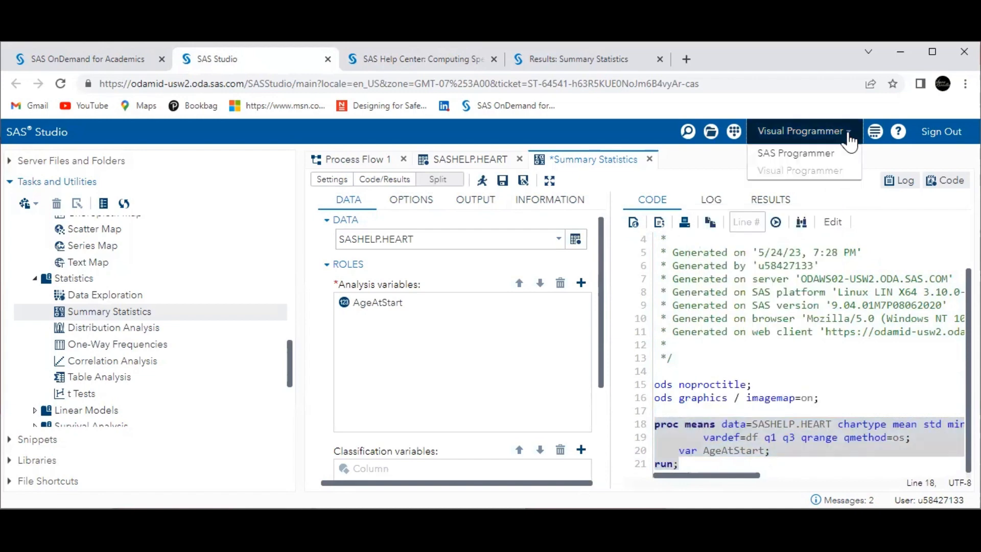
click(832, 160)
key(ctrl+v)
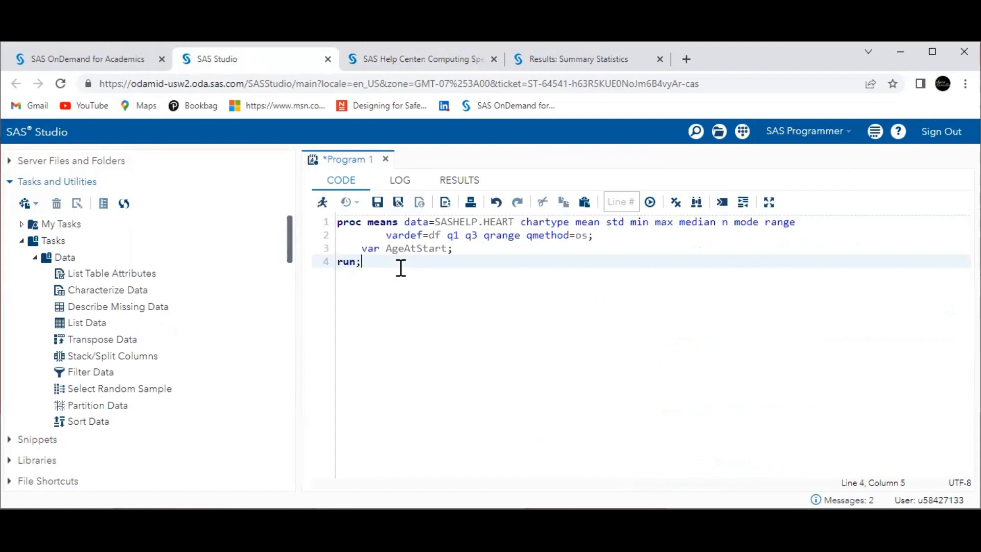
Insert four blank lines above the proc means statement in Program 1.
key(Left)
key(Left)
key(Left)
key(Left)
key(Up)
key(Up)
key(Up)
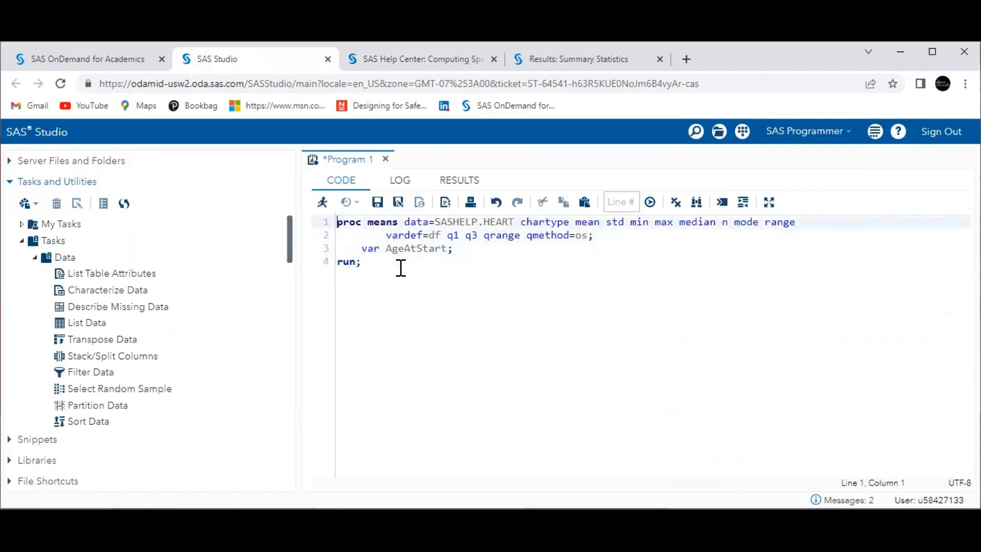
key(Return)
key(Return)
key(Return)
key(Return)
key(Up)
key(Up)
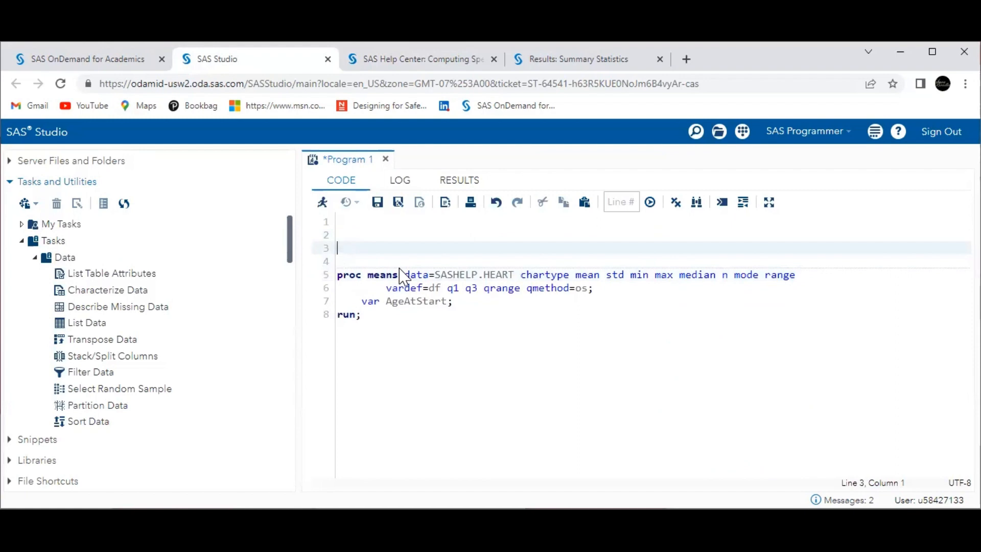
Go through the proc means statement on line 5, from the data set reference to the statistic keywords.
key(Down)
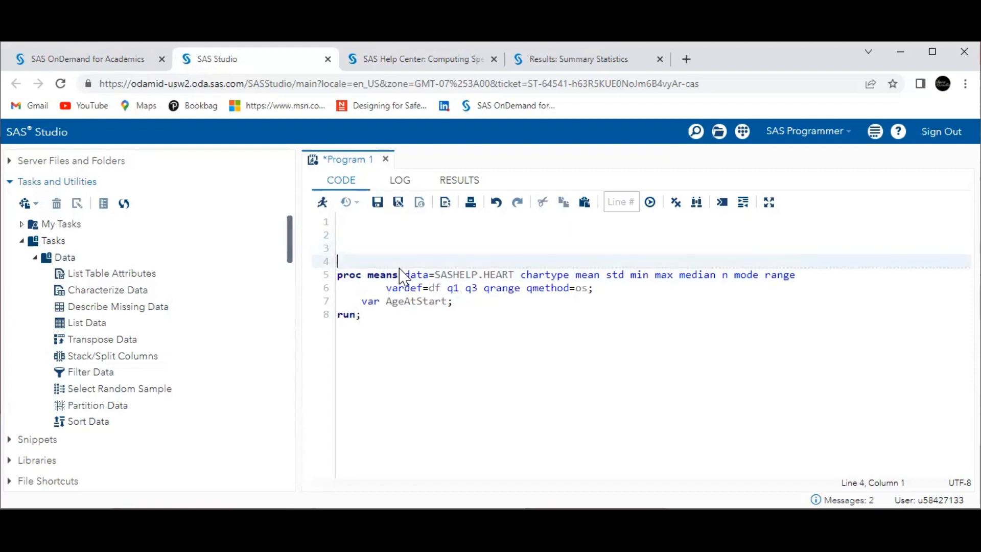
key(Down)
key(Right)
key(Right)
key(Right)
key(Right)
key(Right)
key(Right)
key(Right)
key(Right)
key(Right)
key(Right)
key(Right)
key(Right)
key(Right)
key(Right)
key(Right)
key(Right)
key(Right)
key(Right)
key(Right)
key(Right)
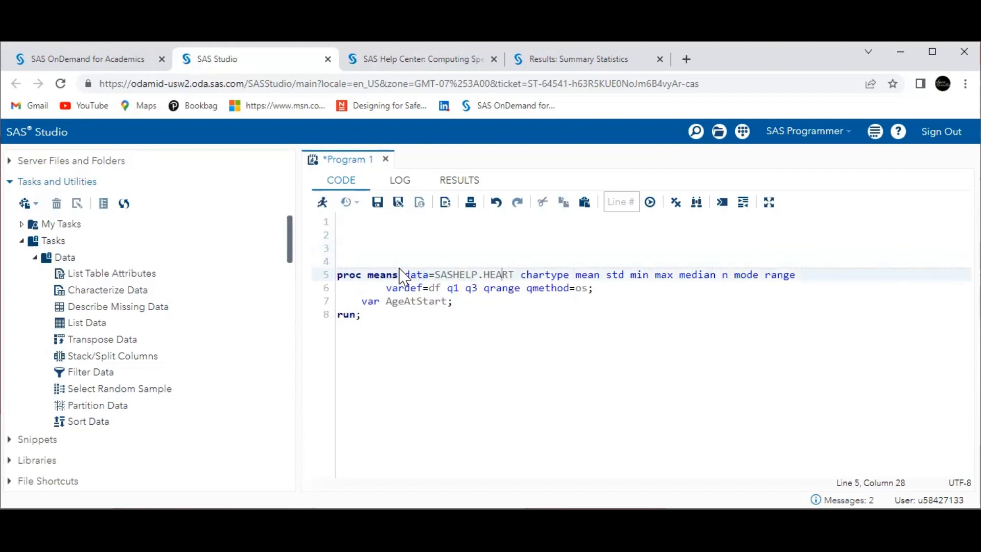
key(Right)
key(Right)
key(Right)
key(Right)
key(Right)
key(Right)
key(Right)
key(Right)
key(Right)
key(Right)
key(Right)
key(Right)
key(Right)
key(Right)
key(Right)
key(Right)
key(Right)
key(Right)
key(Right)
key(Right)
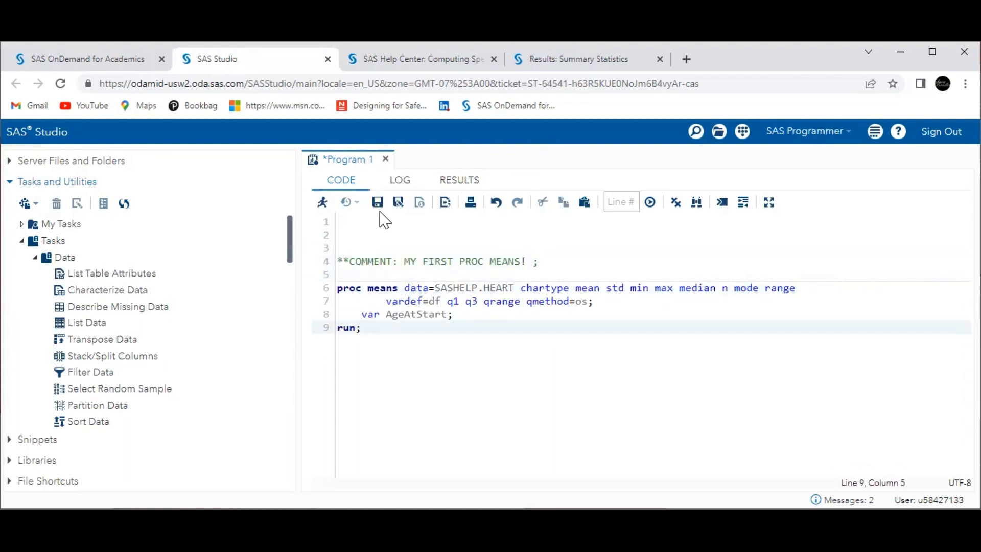
click(378, 204)
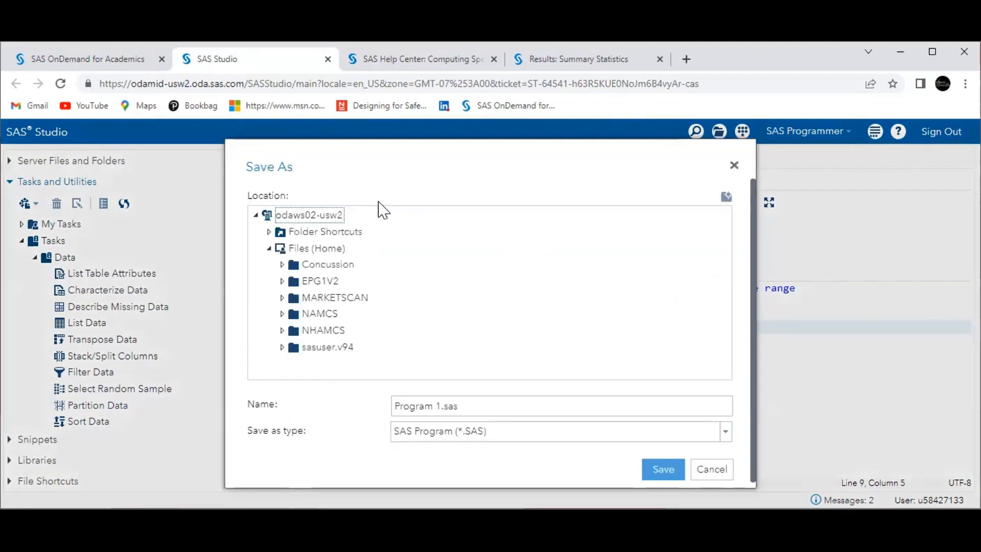
click(338, 234)
click(714, 471)
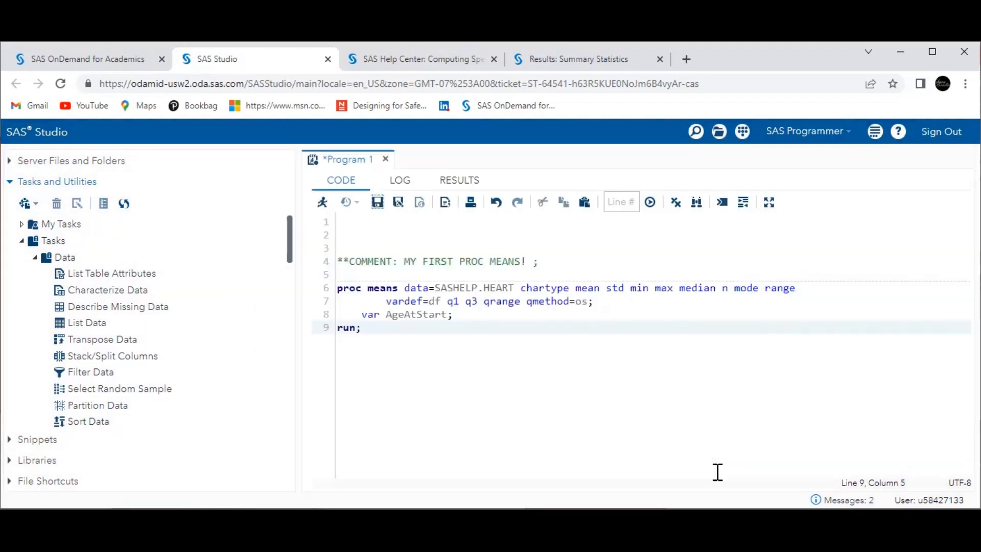